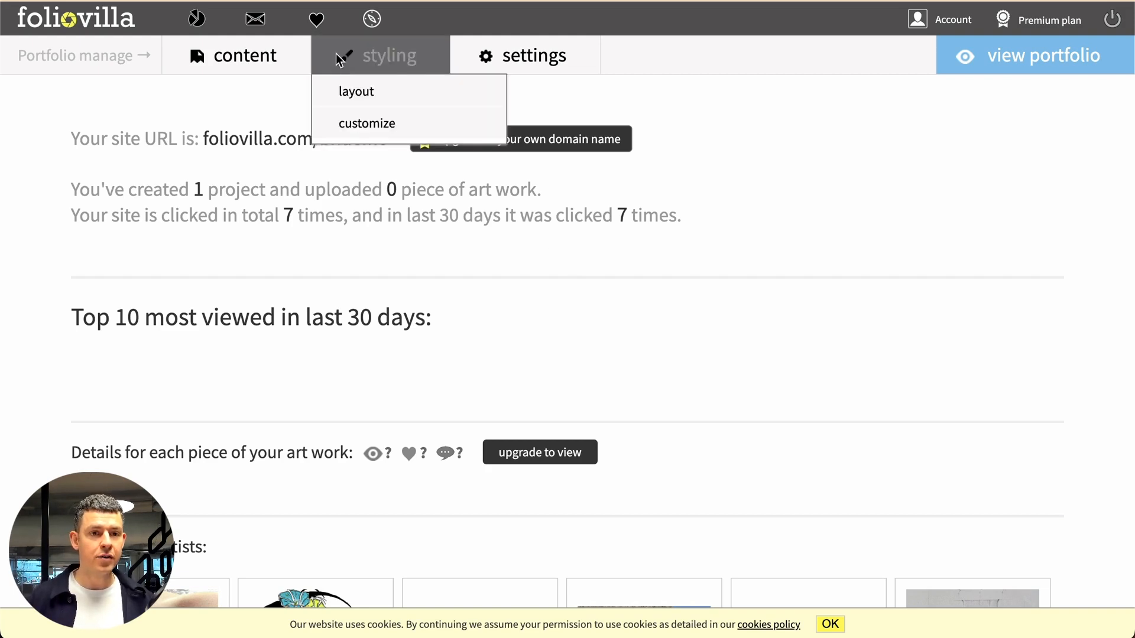
Step: Open the about | artist info page for editing, slightly narrow the main picture column and make the main picture not visible
mouse_move(264, 53)
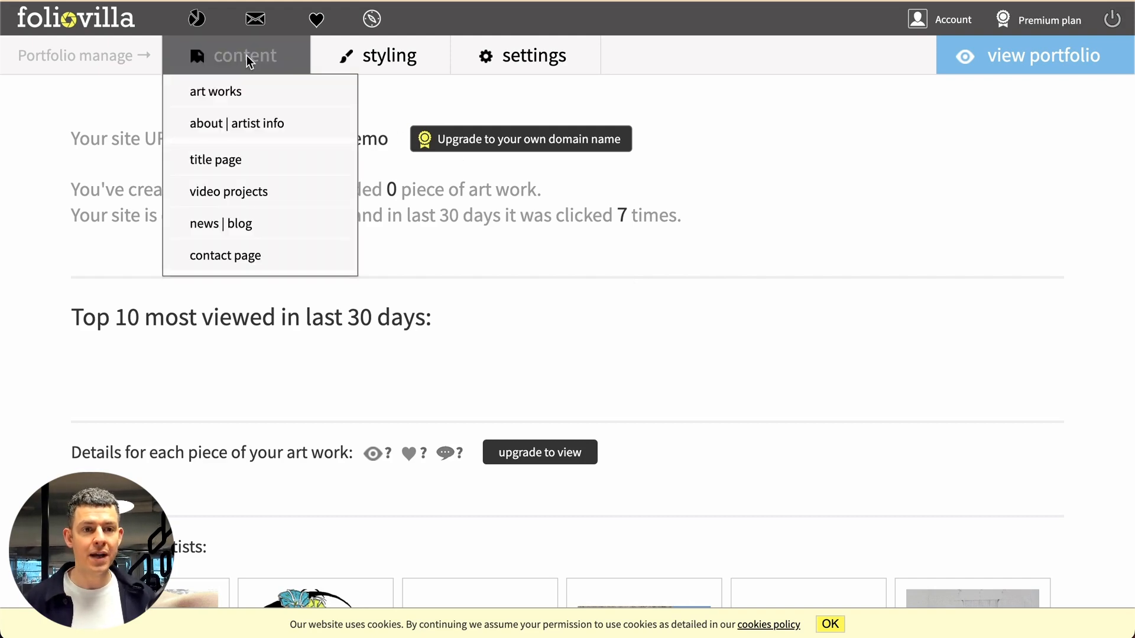
left_click(228, 135)
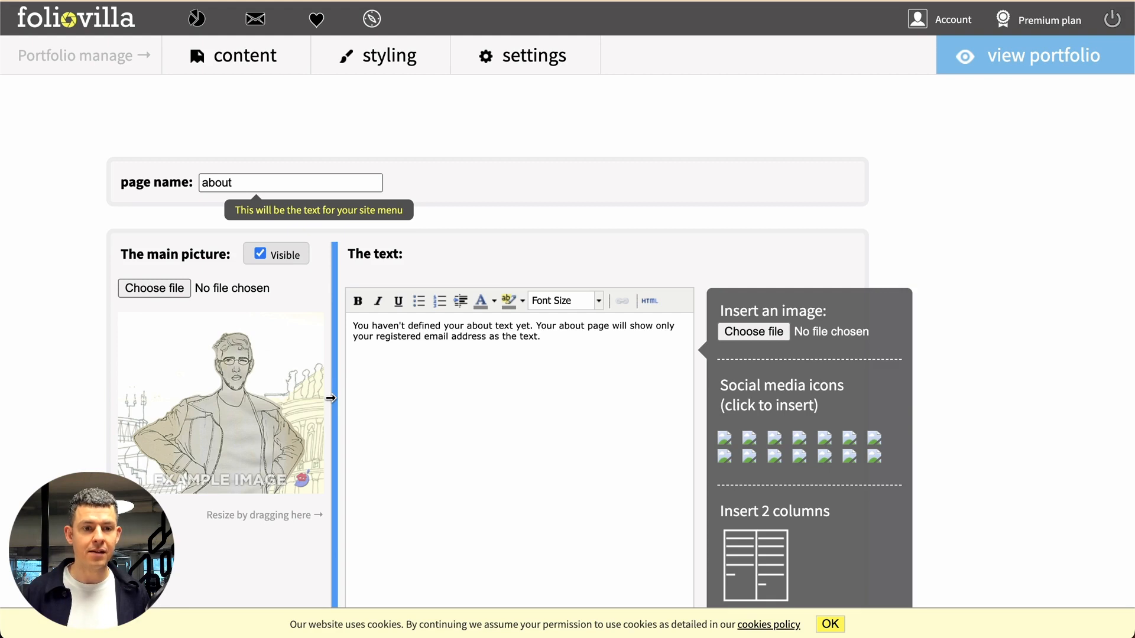
left_click_drag(330, 397, 302, 376)
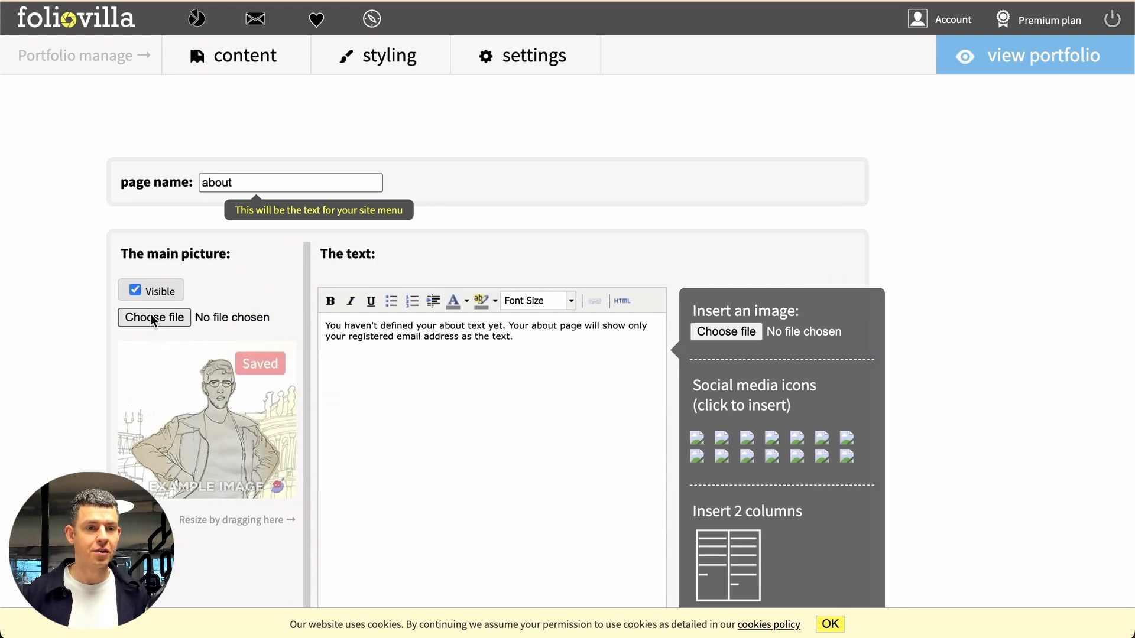
left_click(138, 292)
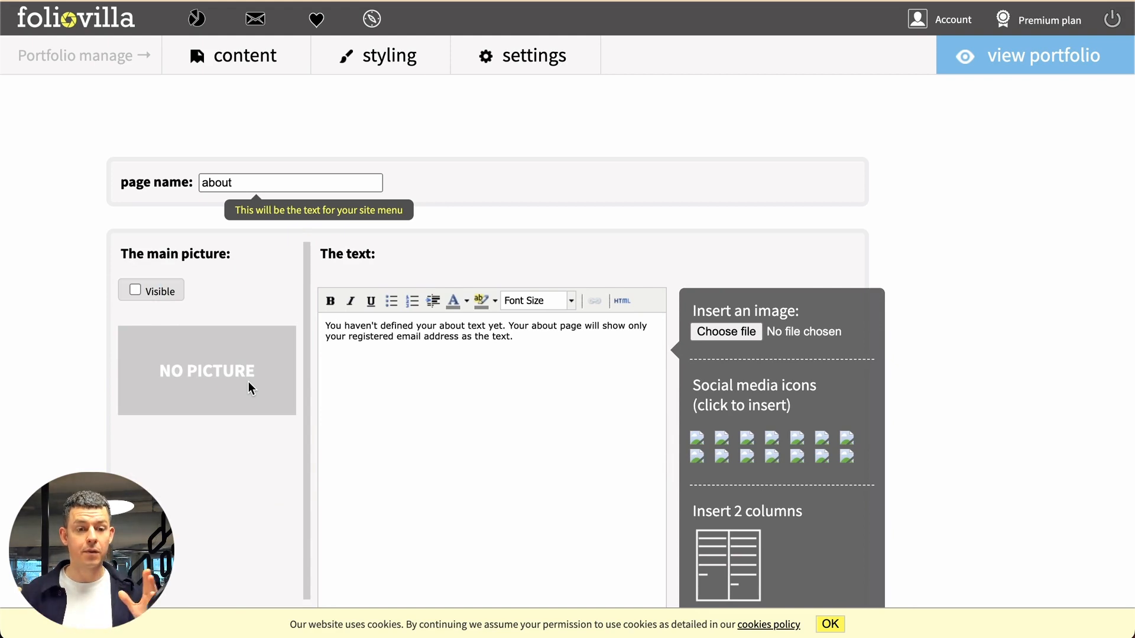
Step: Replace the placeholder text of the about page with "My Blog", followed by a new line
left_click_drag(577, 410, 359, 322)
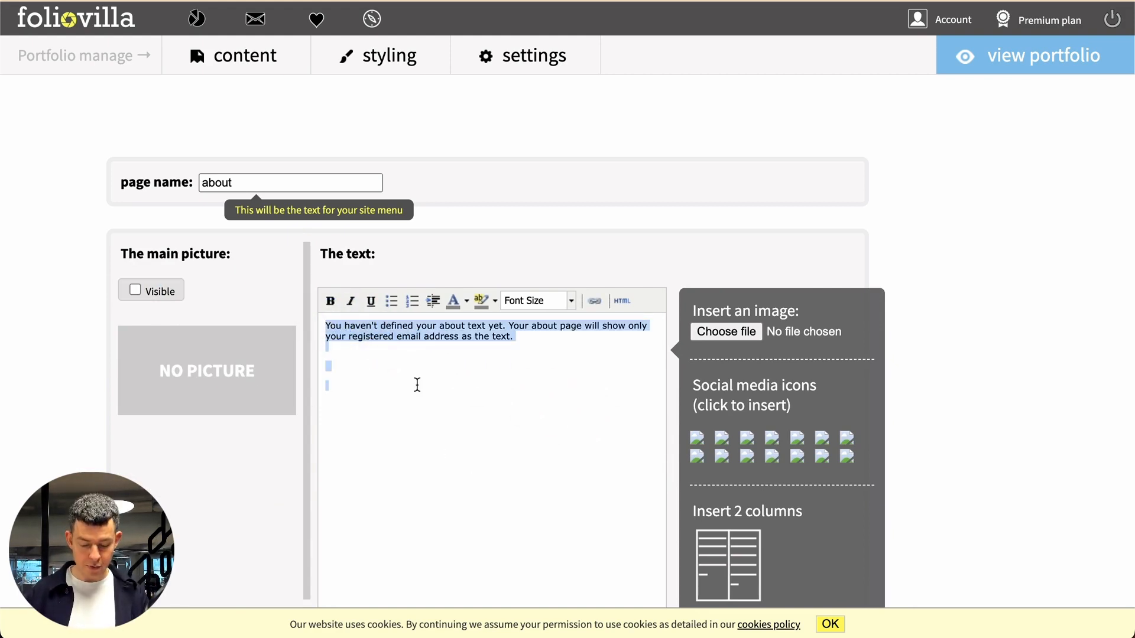
type("My Blog")
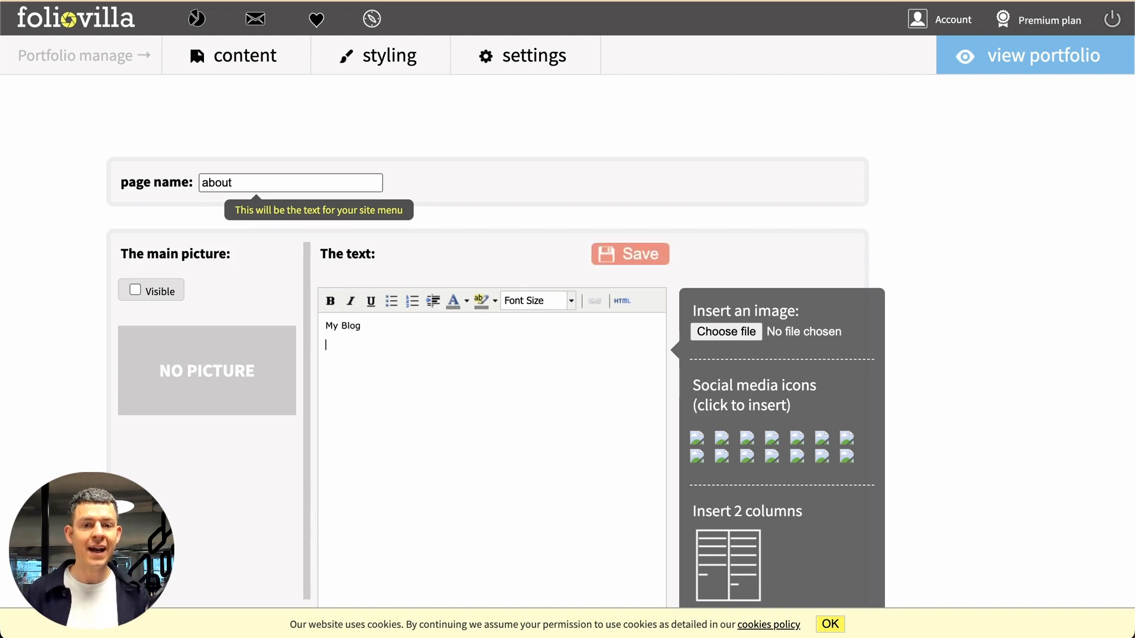
Step: Add the Step 1 script snippet from BlogHandy's Getting Started page below the existing code in the page text's HTML source
left_click(623, 305)
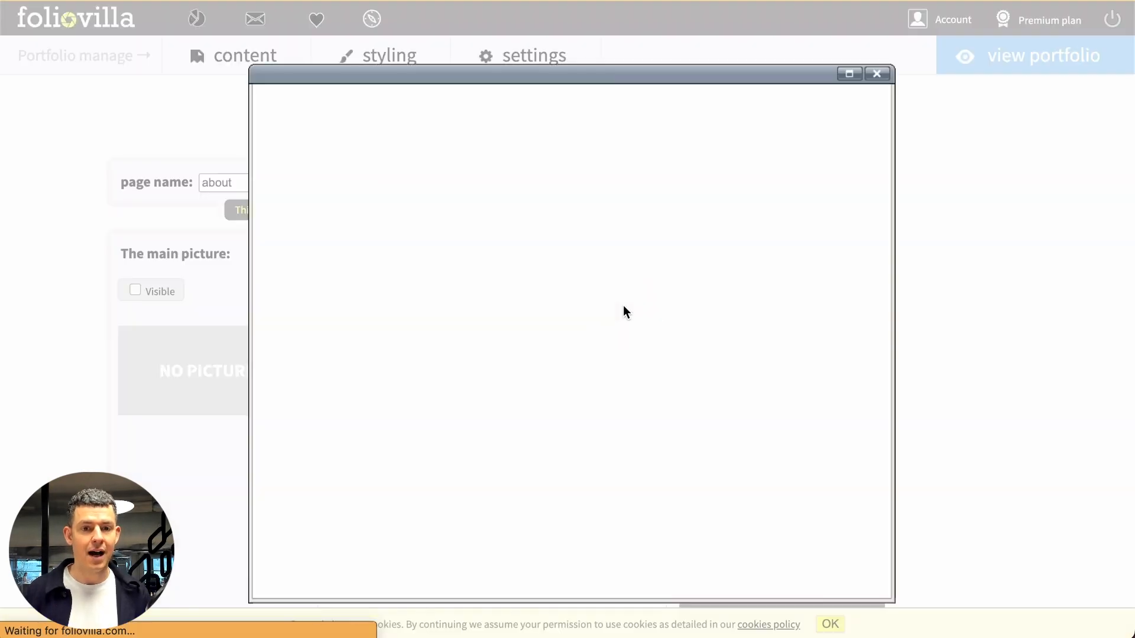
left_click(523, 233)
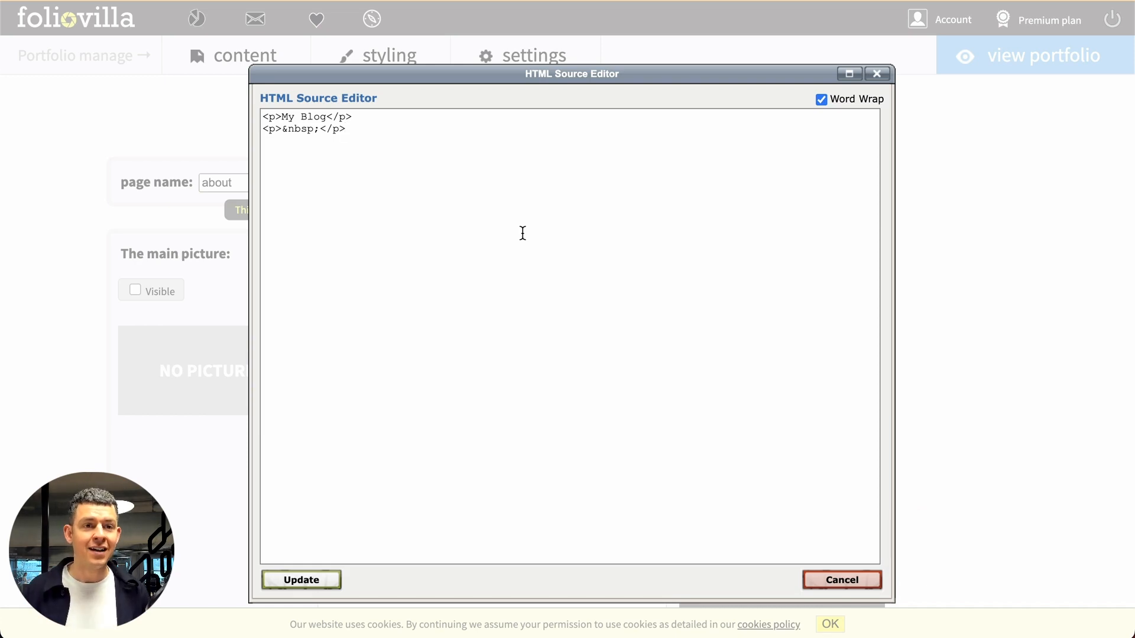
key("Return")
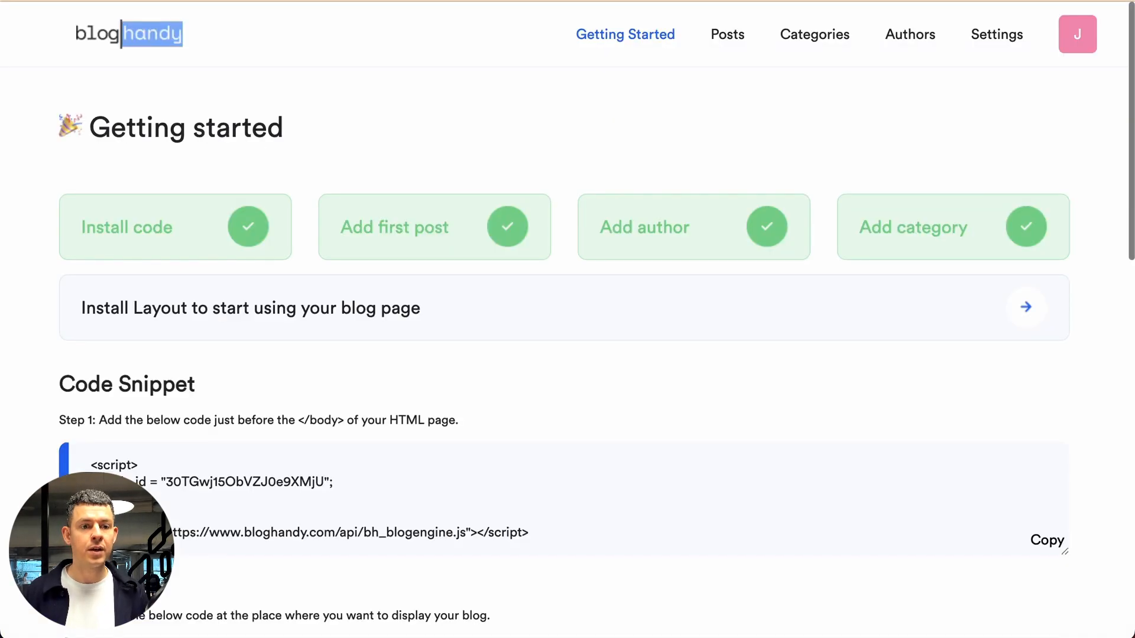
left_click(1043, 542)
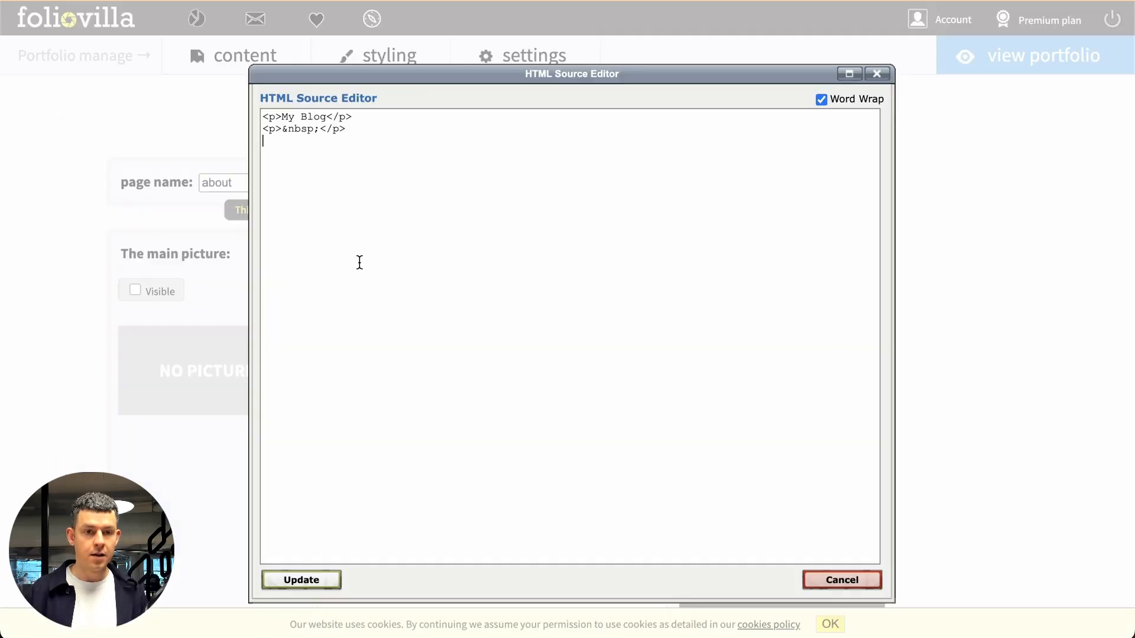
key("ctrl+v")
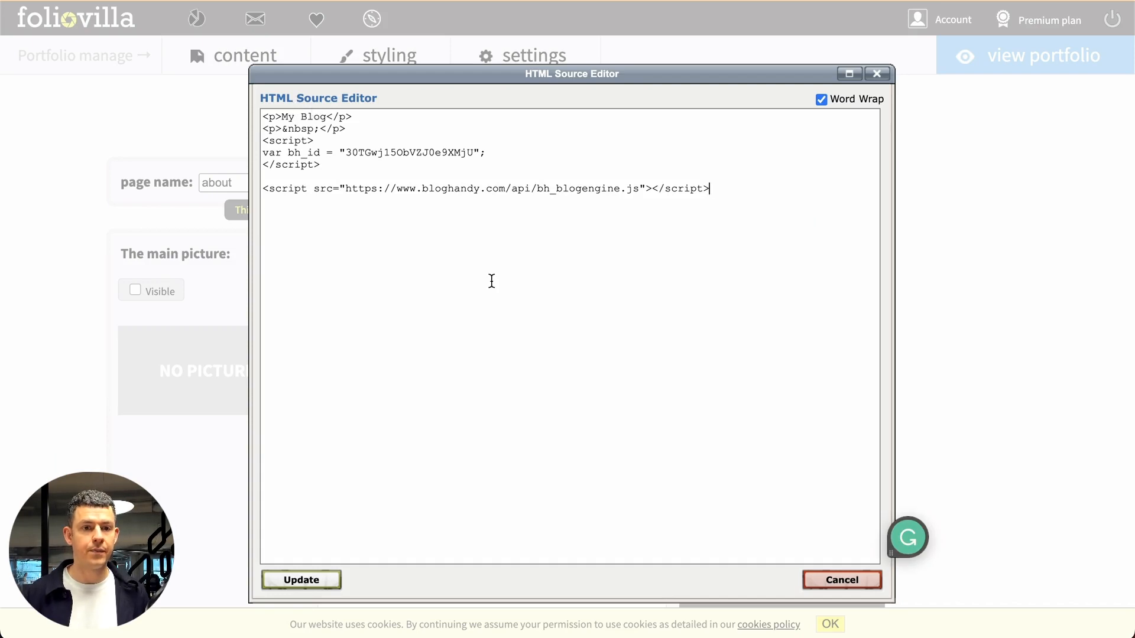
Step: Add BlogHandy's Step 2 snippet <div id="bh-posts"></div> below the script after a blank line and update the HTML source
key("Return")
key("Return")
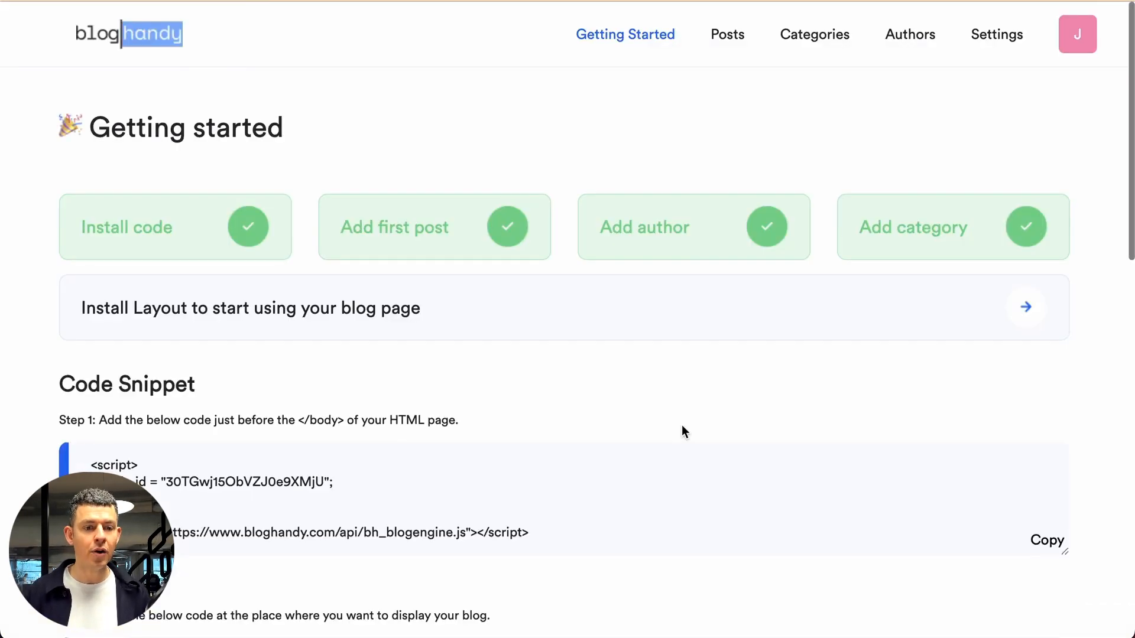
scroll(682, 425, "down", 4)
left_click(423, 469)
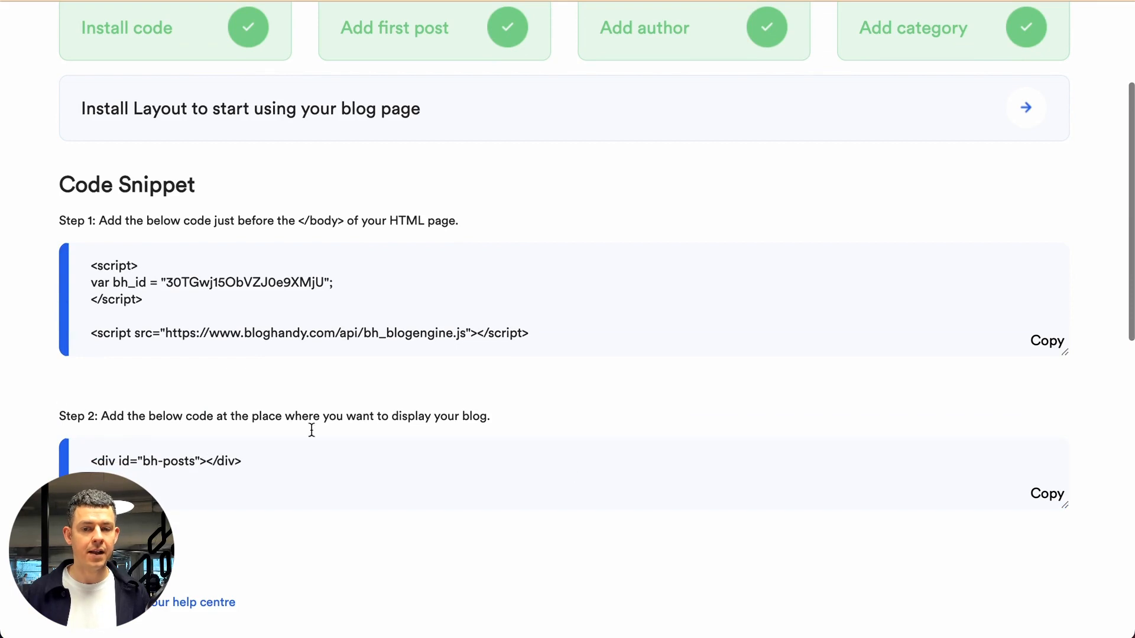
left_click(1048, 495)
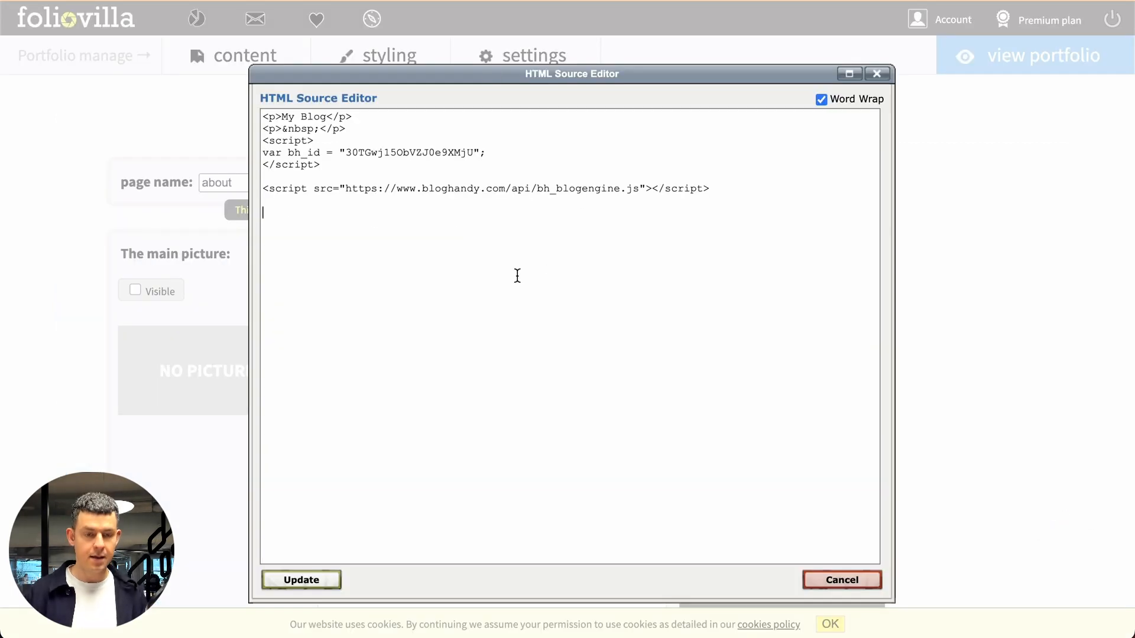
key("ctrl+v")
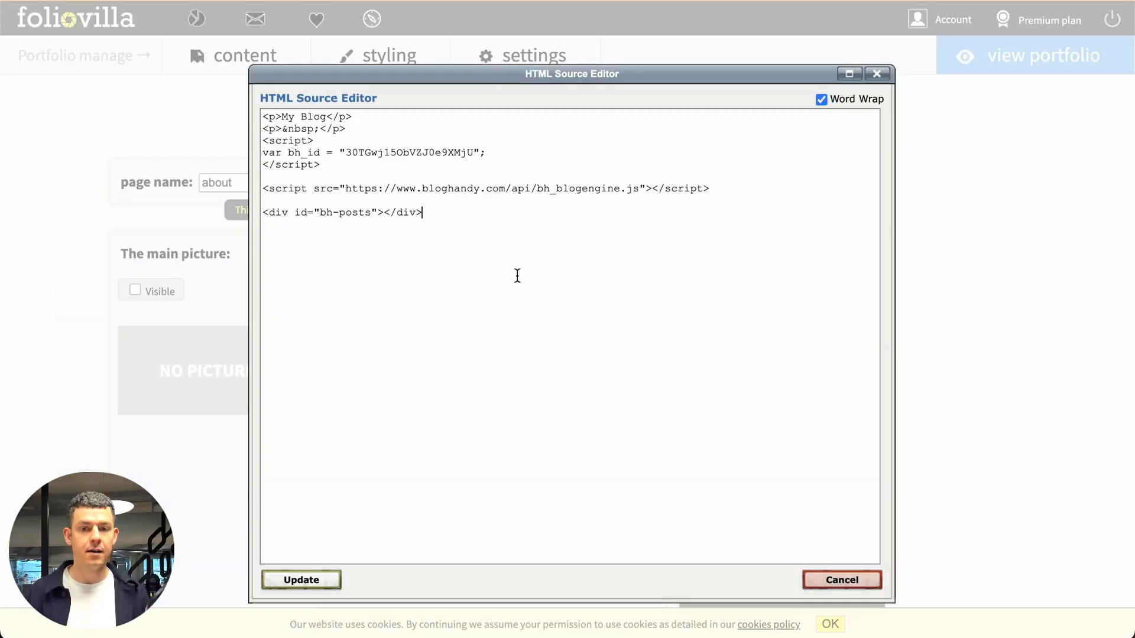
left_click(300, 580)
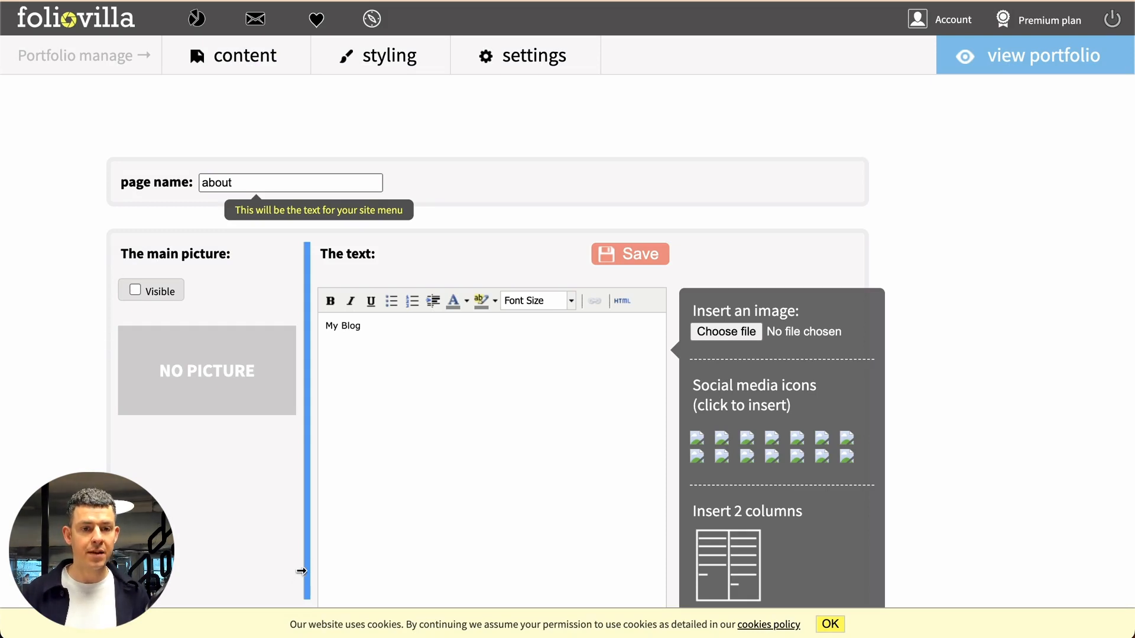
Step: Format the "My Blog" heading as bold at font size 6 (24pt) and save the page text
triple_click(356, 324)
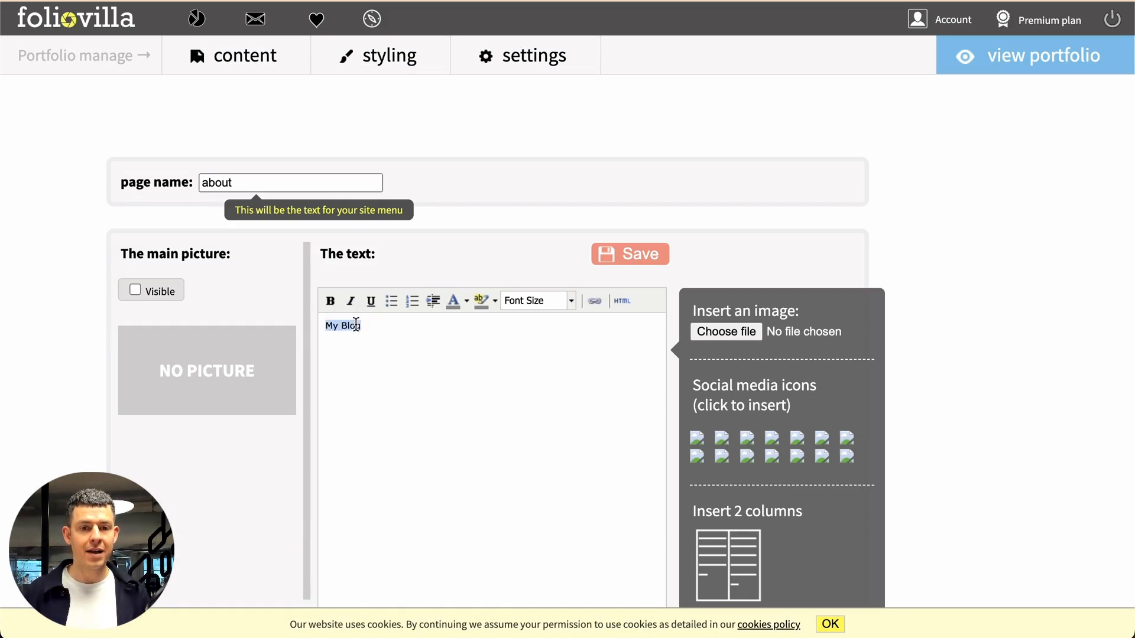
left_click(554, 301)
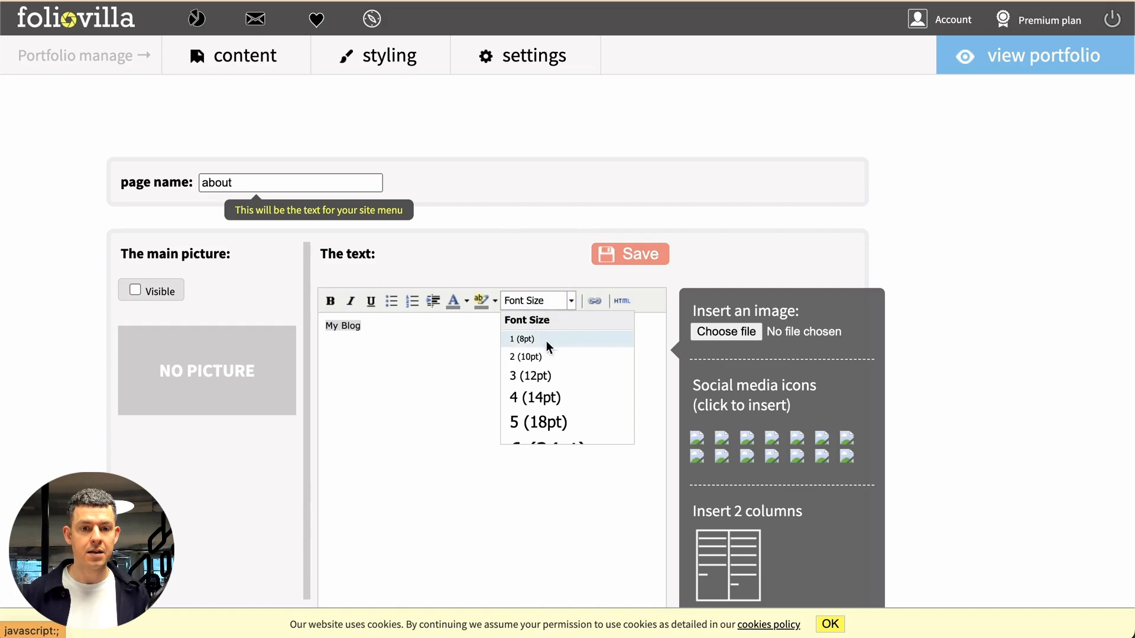
left_click(546, 441)
left_click(331, 301)
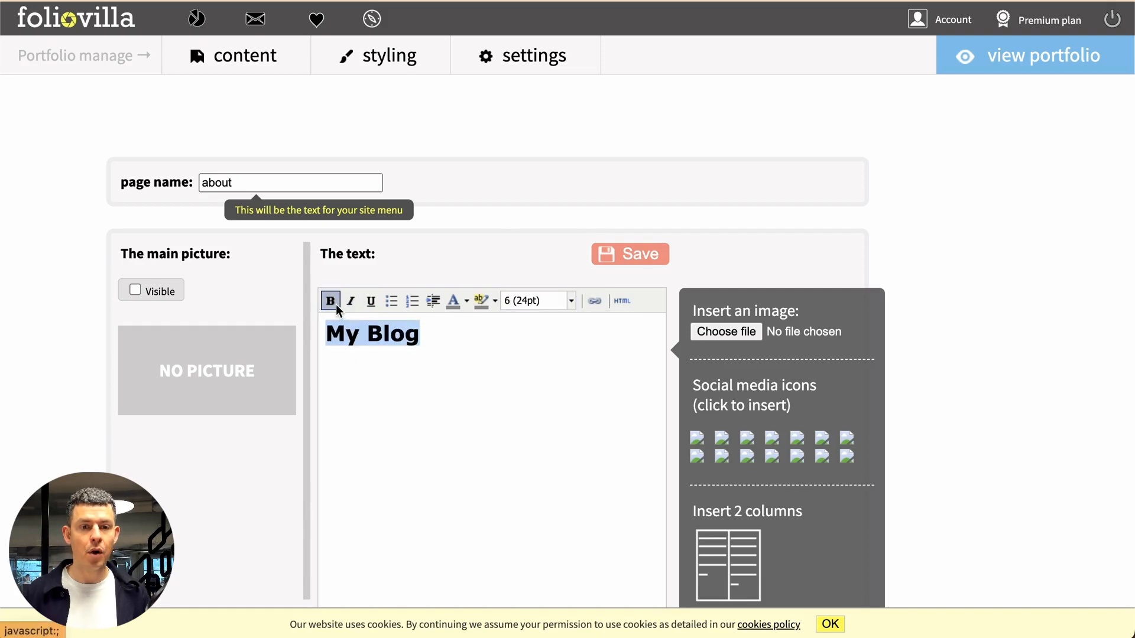
left_click(623, 254)
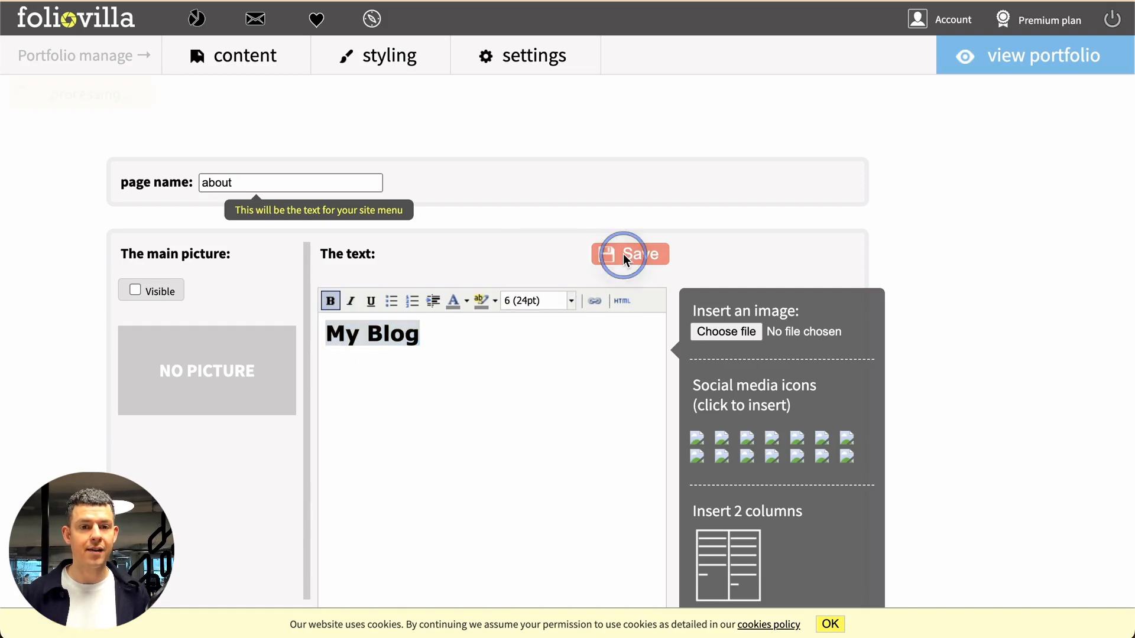
Step: Rename the about page to "My Blog" and save the new page name
double_click(285, 187)
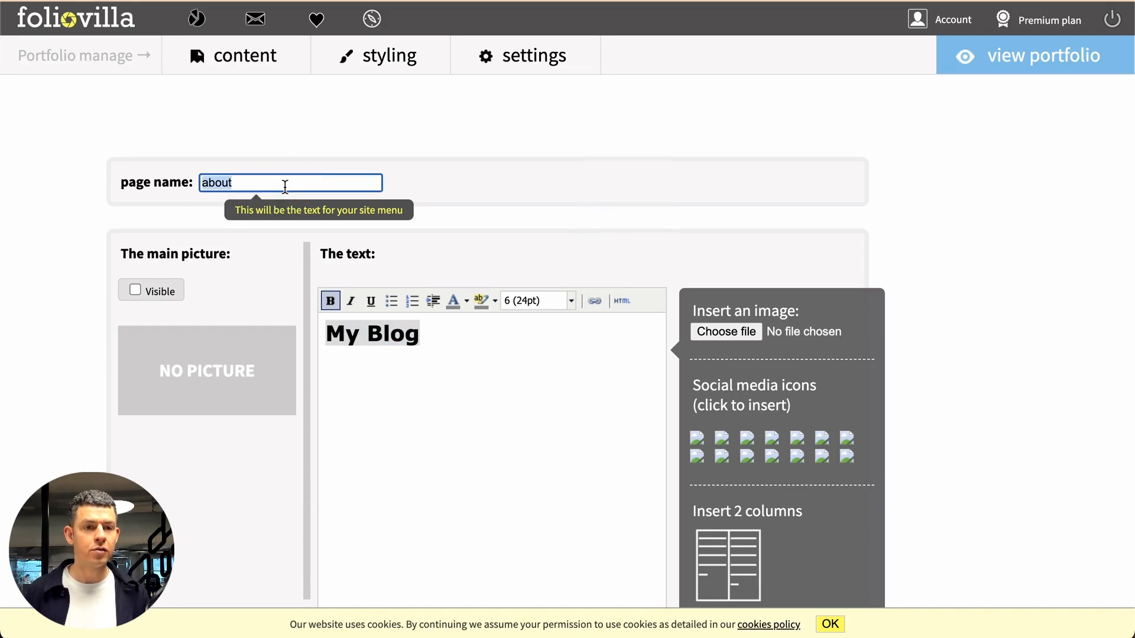
type("My Blog")
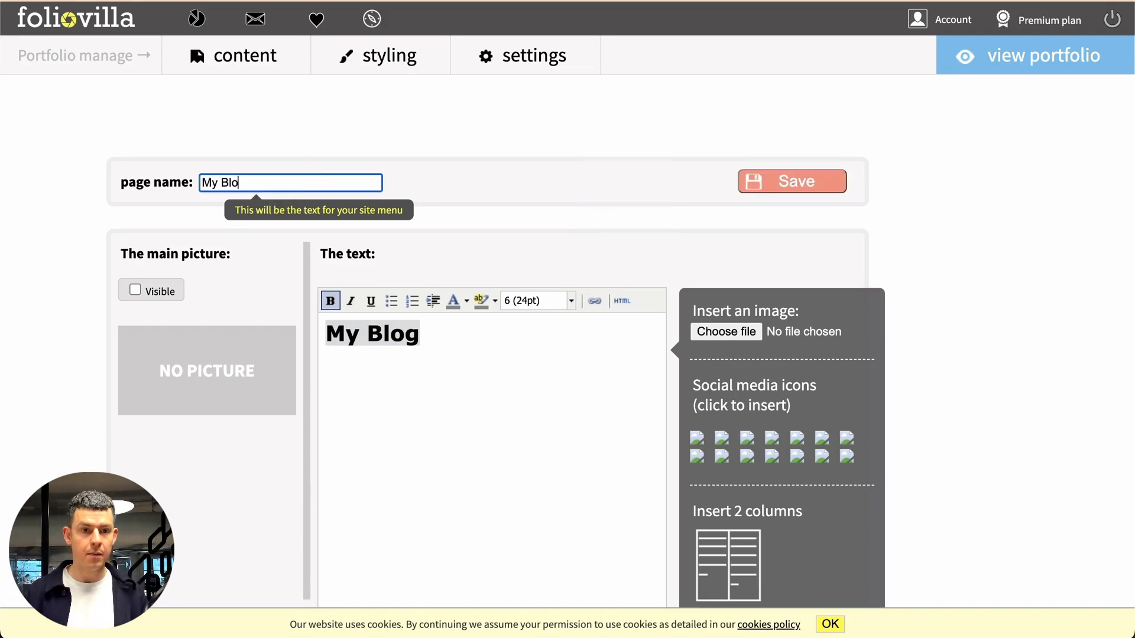
left_click(775, 180)
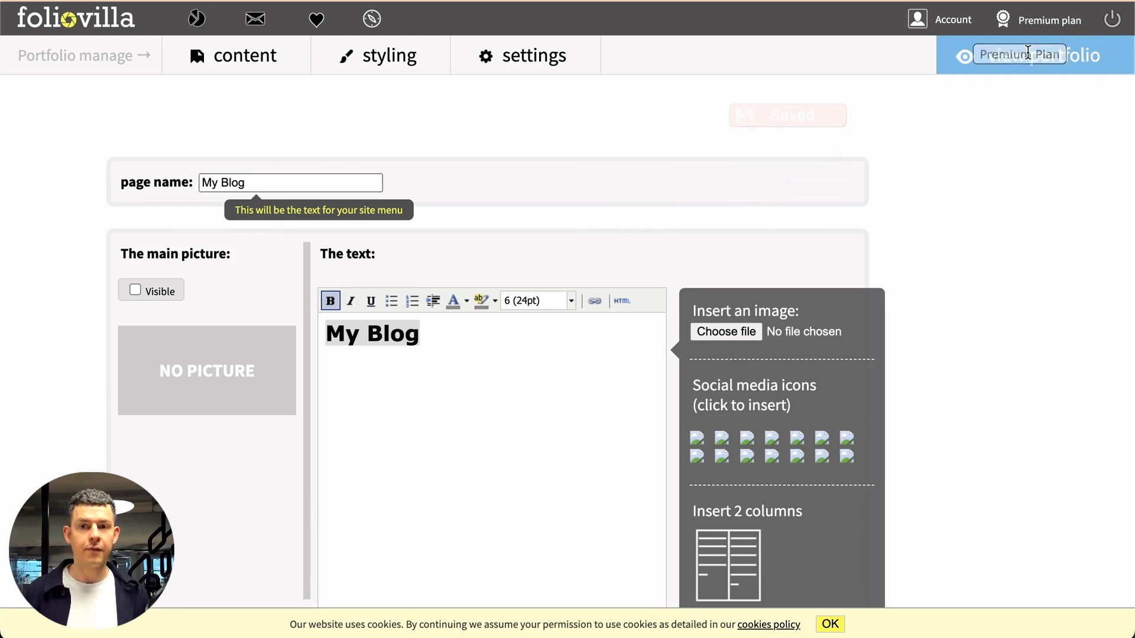
Step: View the published portfolio and look over the embedded posts on its My Blog page
left_click(1059, 68)
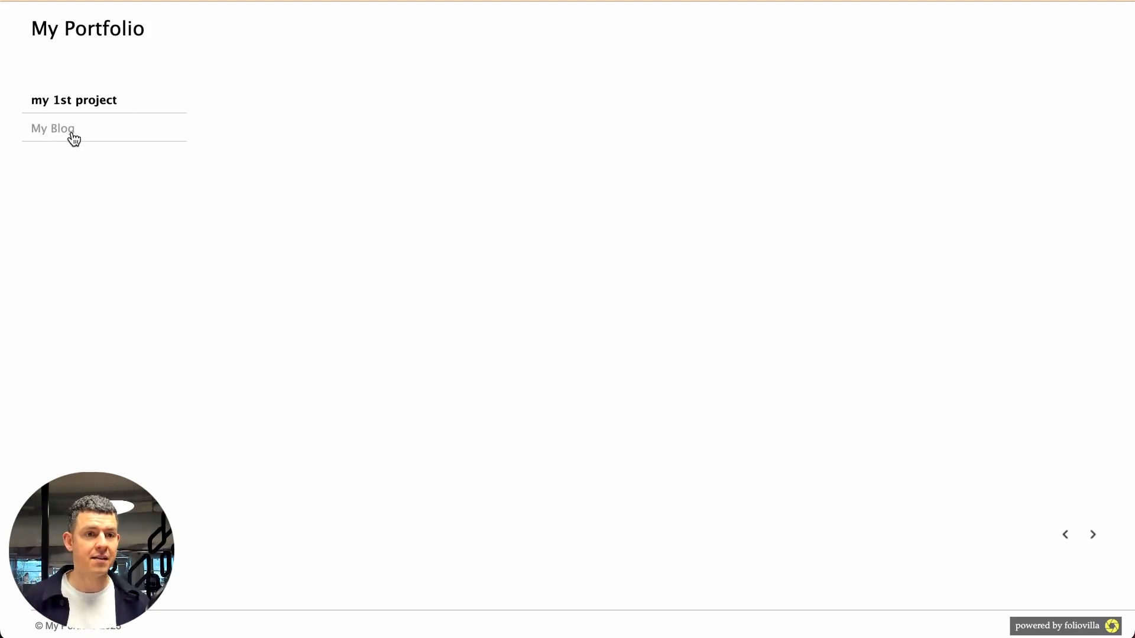
left_click(53, 129)
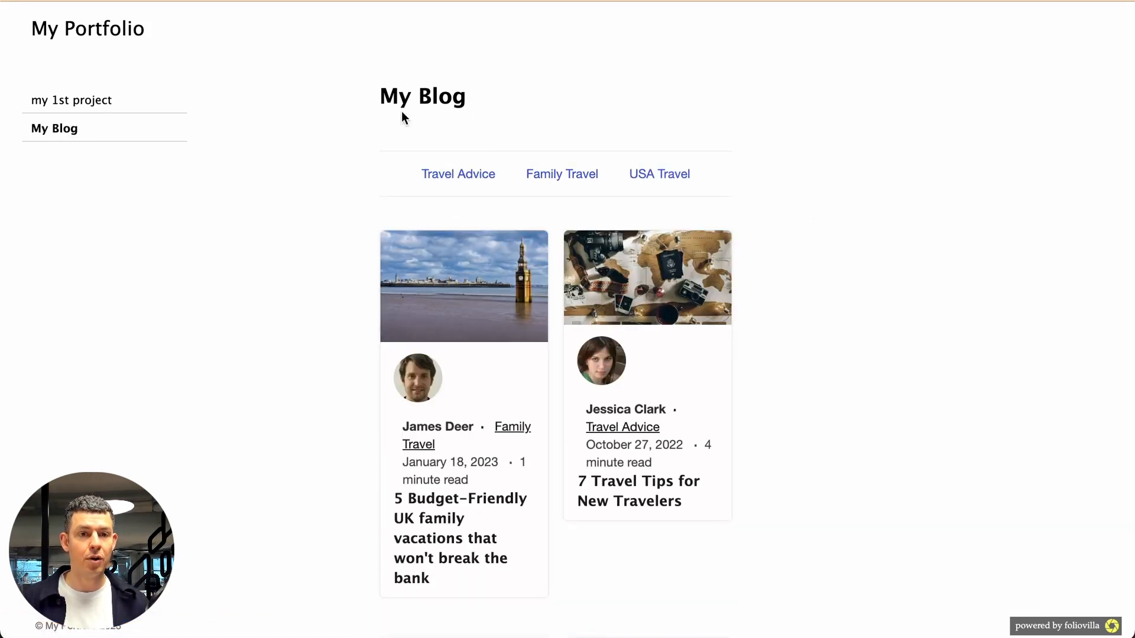
scroll(574, 131, "down", 5)
scroll(504, 229, "up", 5)
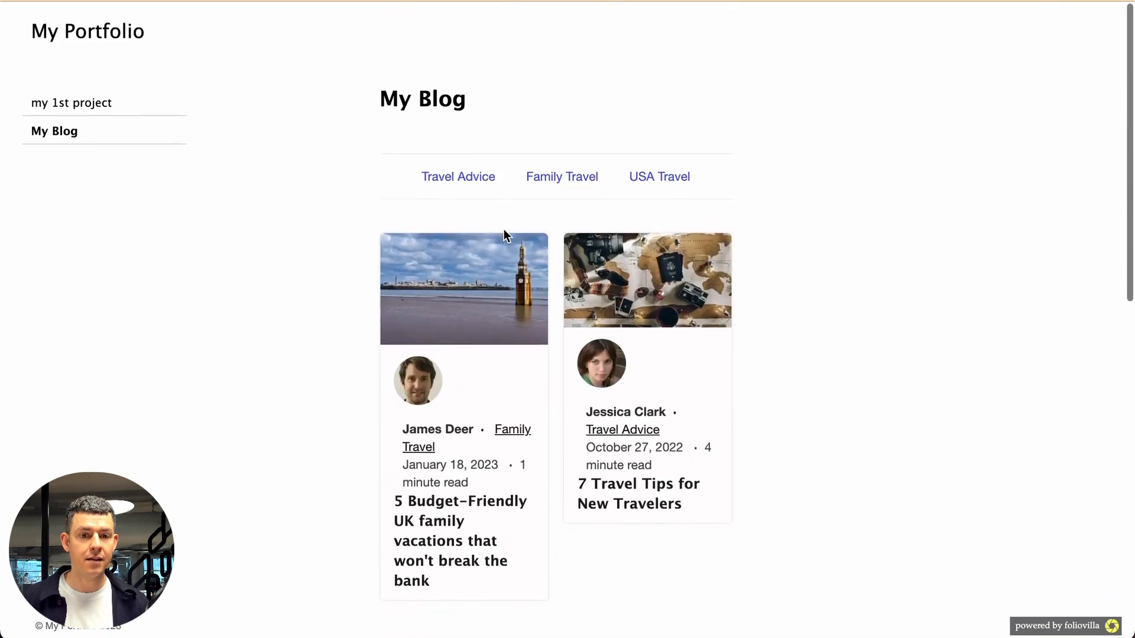
Step: Open the post "7 Travel Tips for New Travelers" and look through it down to the sharing options
left_click(652, 274)
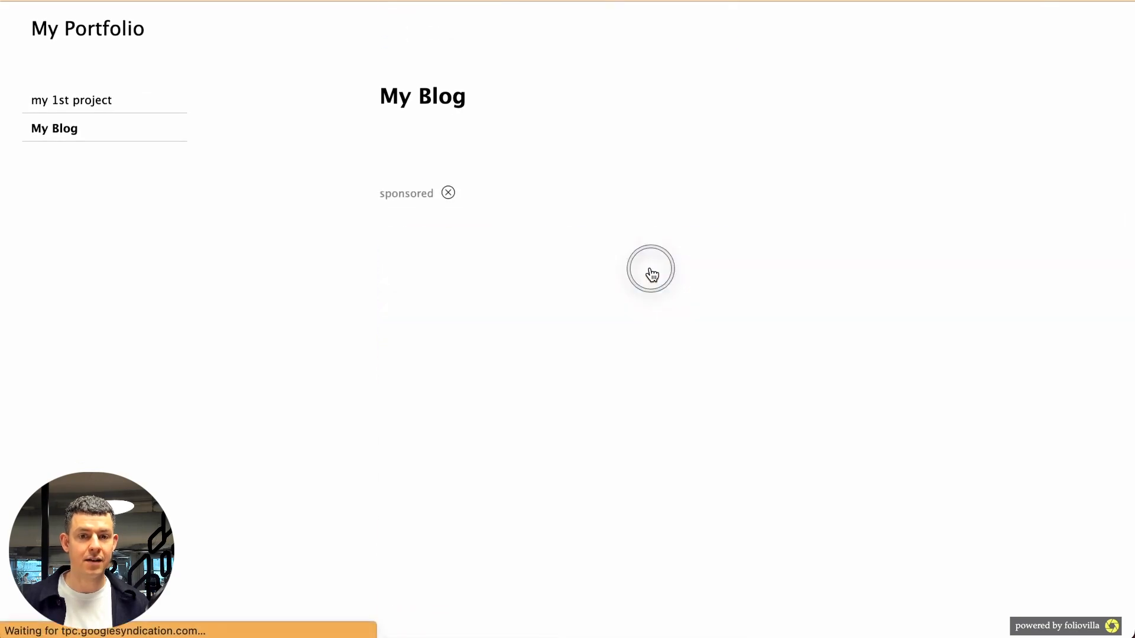
scroll(652, 273, "down", 20)
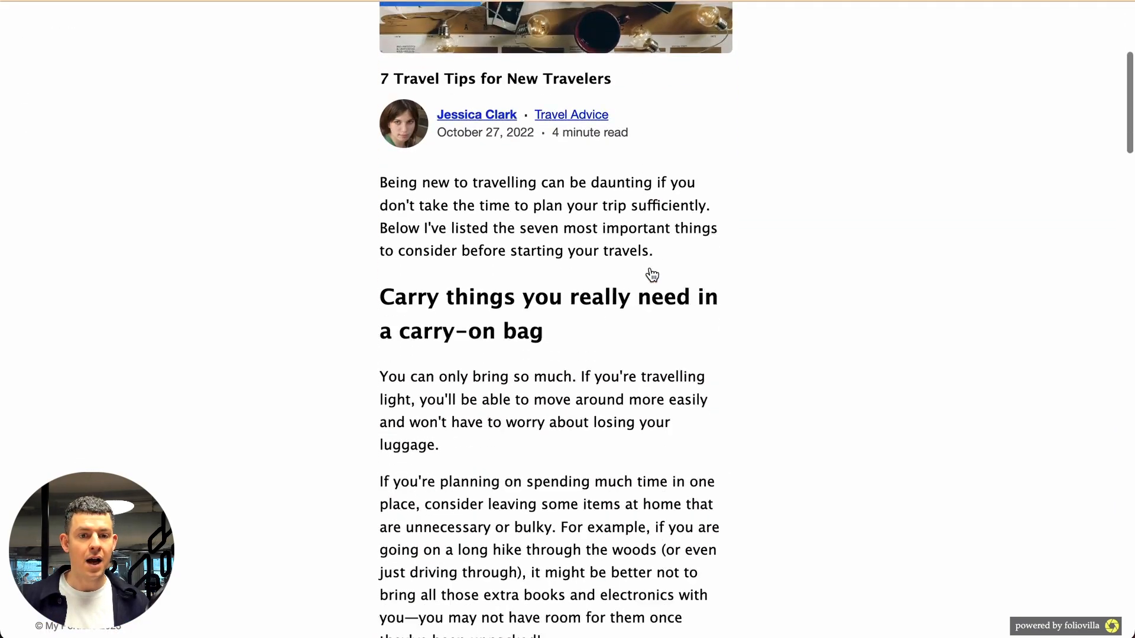
scroll(652, 274, "down", 20)
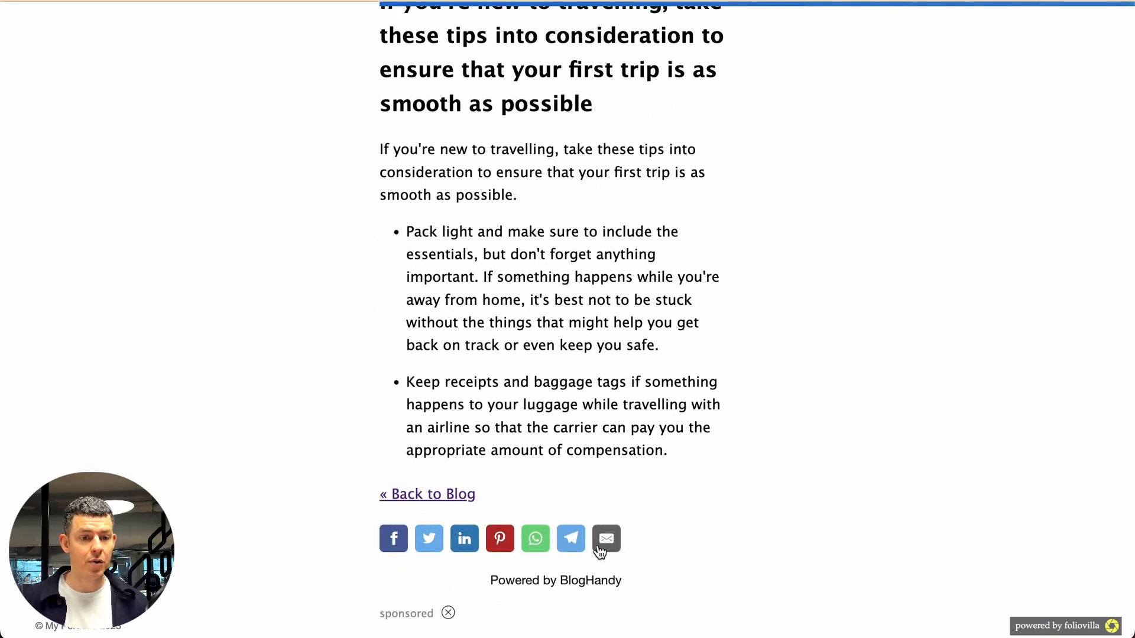
scroll(668, 442, "up", 20)
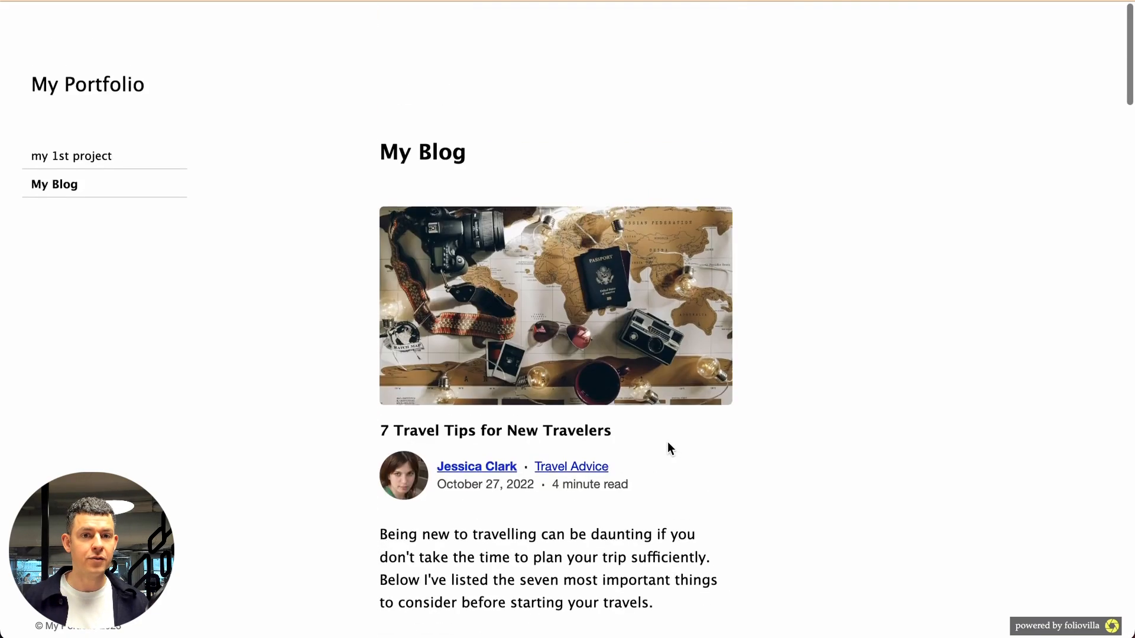
left_click(62, 129)
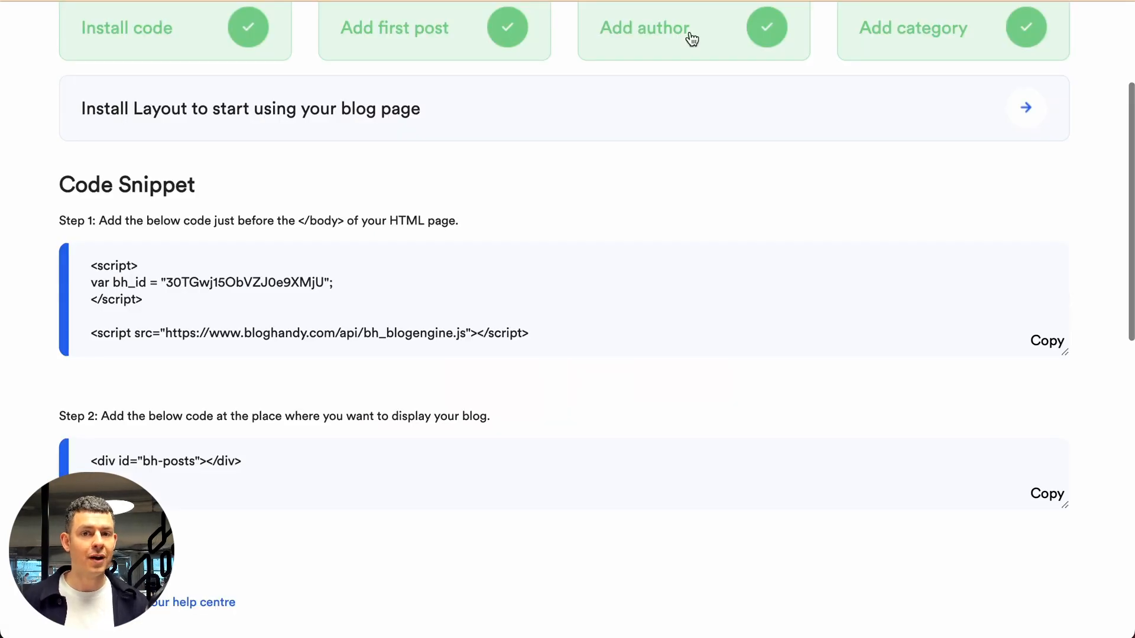
scroll(947, 135, "up", 4)
left_click(998, 34)
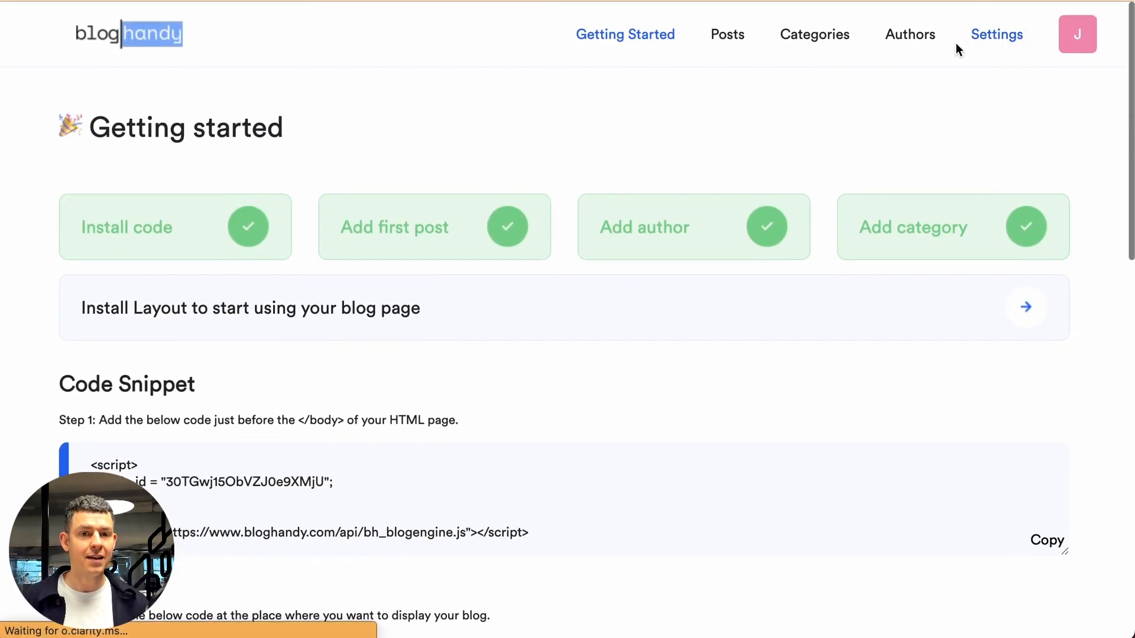
left_click(547, 260)
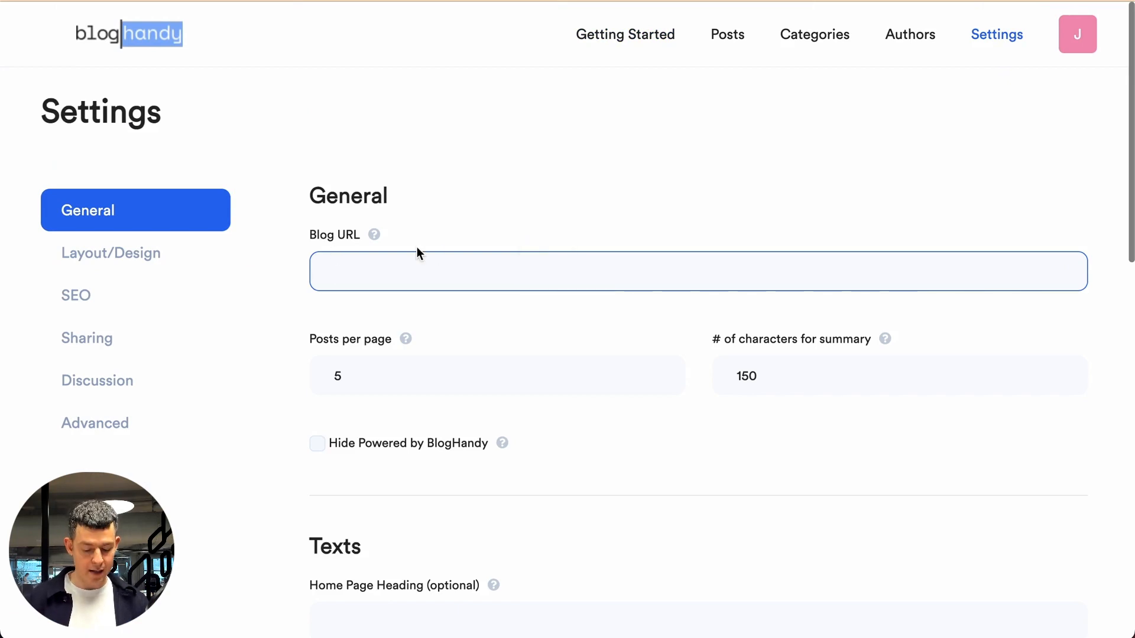
type("https://foliovilla.com/bhdemo/about/")
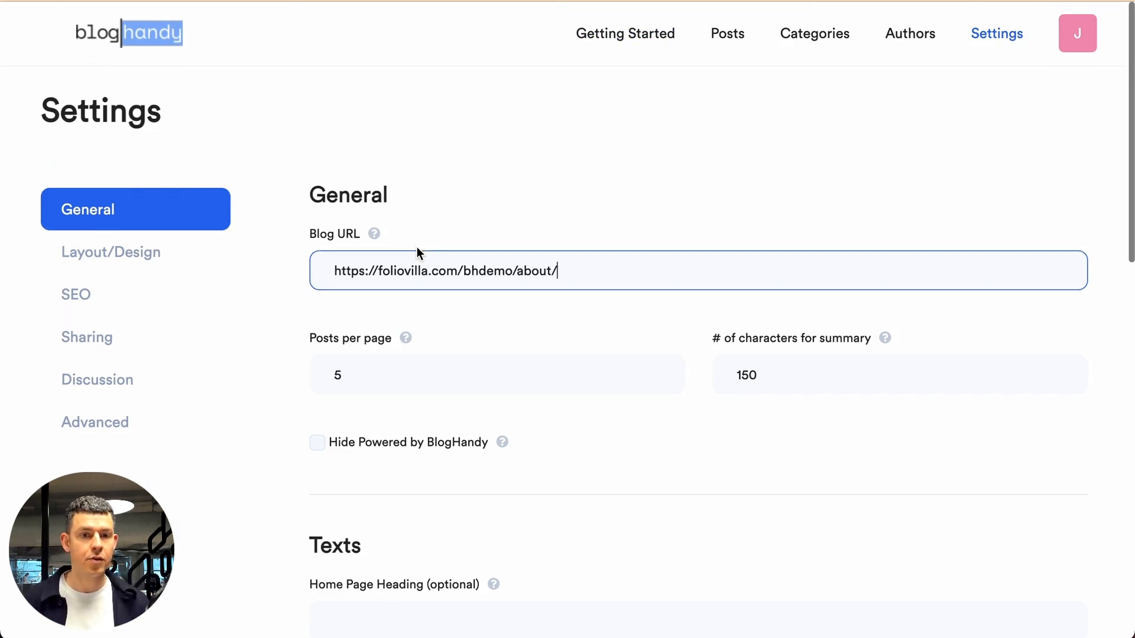
scroll(418, 250, "down", 15)
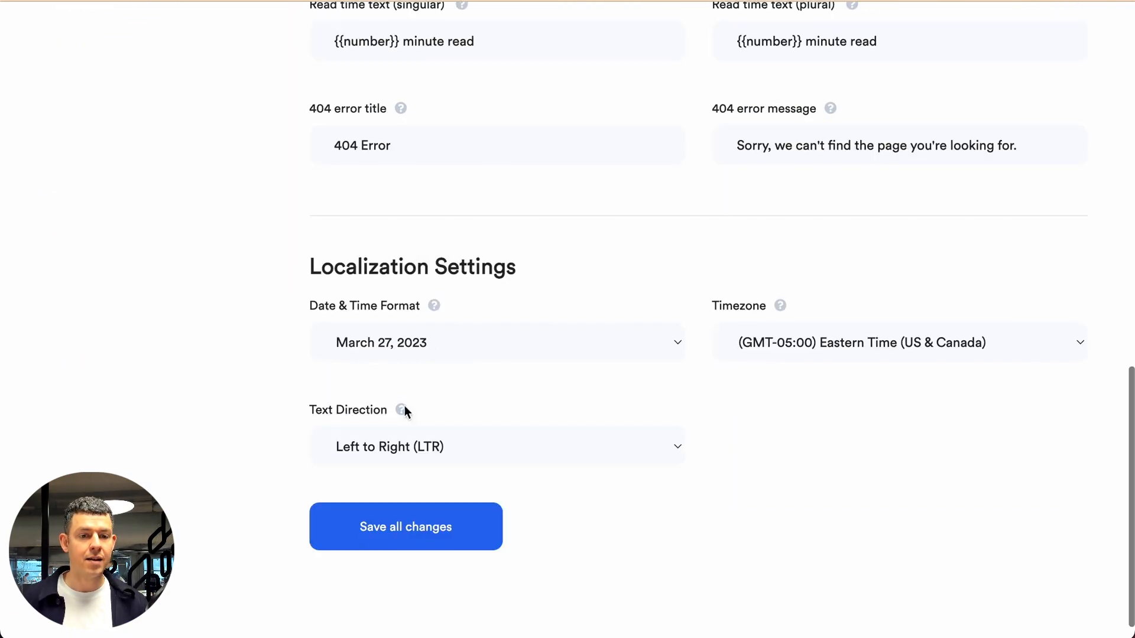
left_click(381, 527)
left_click(550, 426)
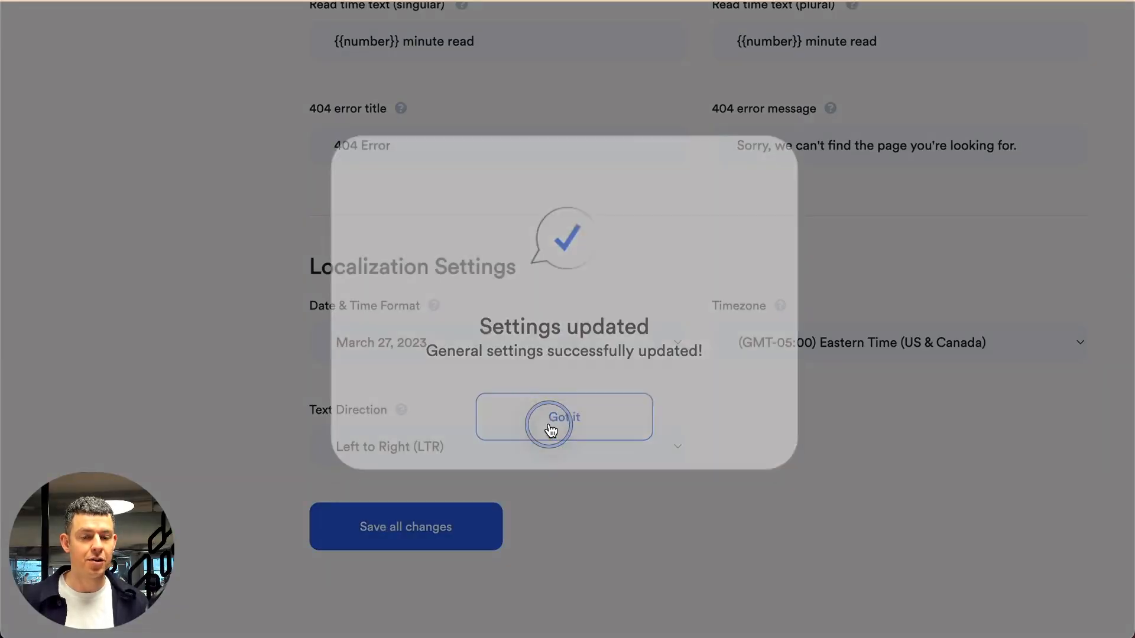
Step: Look over the main page layouts in the Layout/Design settings and switch the blog to the Journey layout
scroll(549, 423, "up", 15)
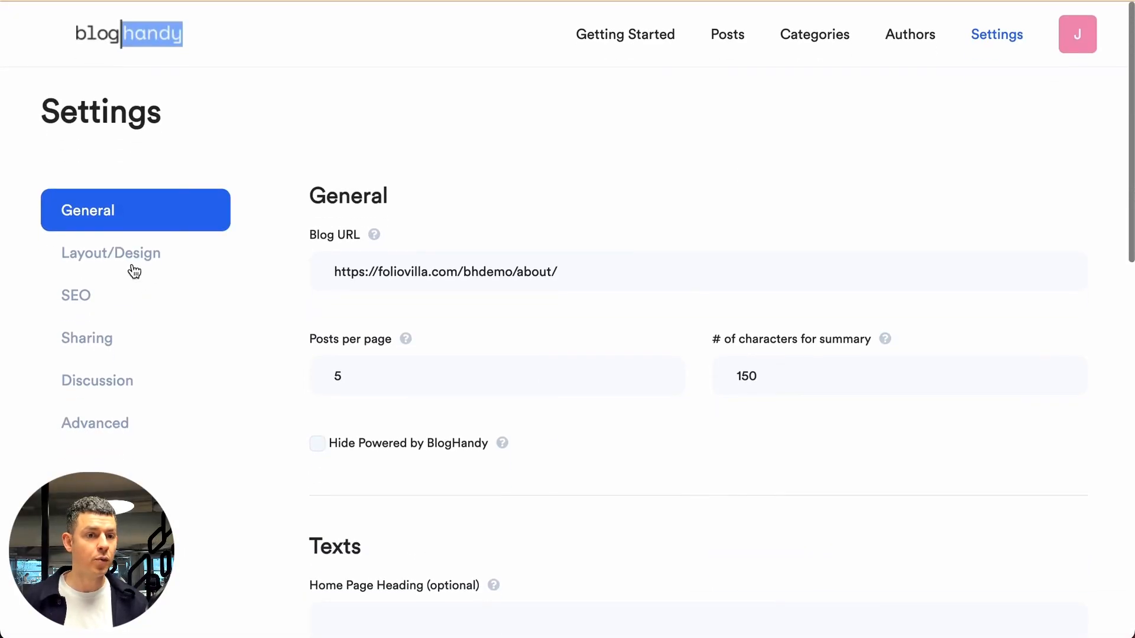
left_click(133, 268)
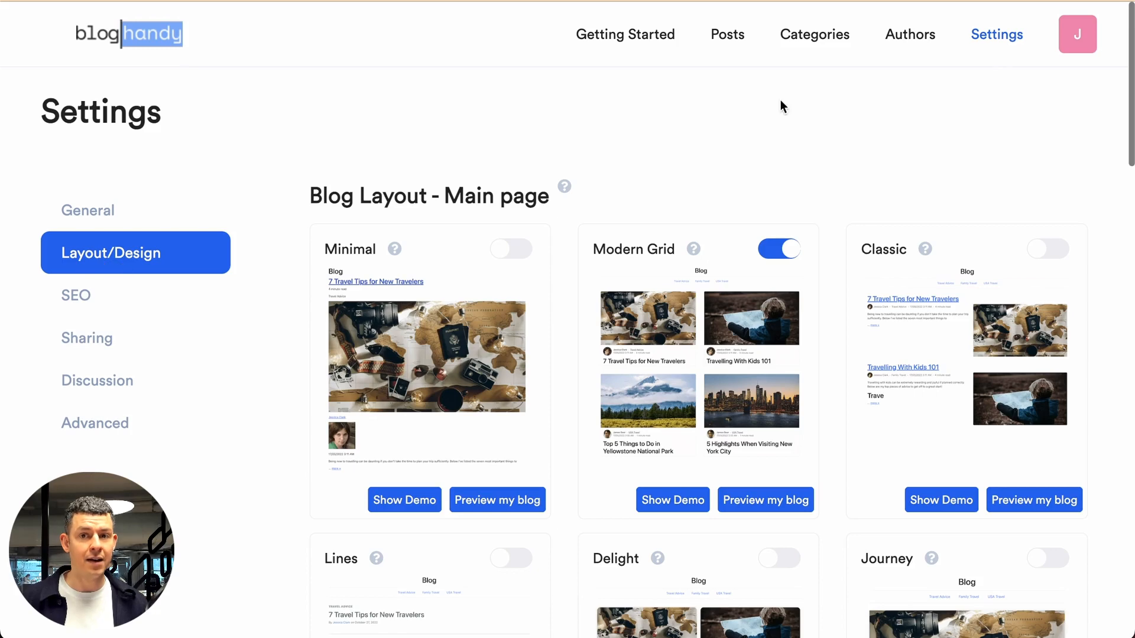
scroll(804, 242, "down", 1)
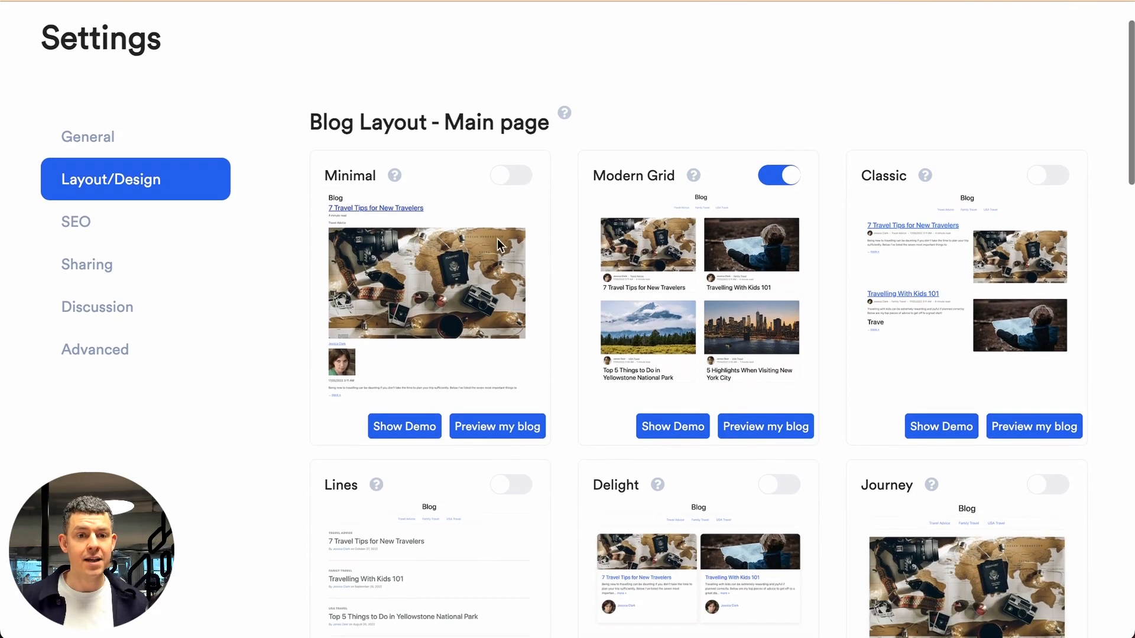
scroll(953, 278, "down", 2)
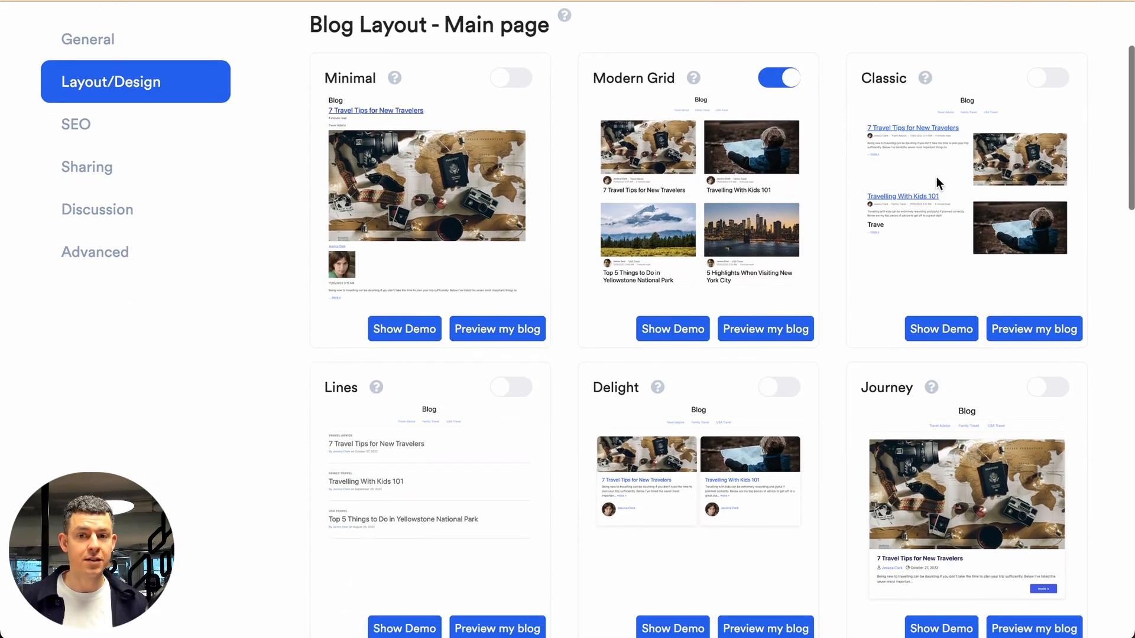
scroll(934, 183, "up", 3)
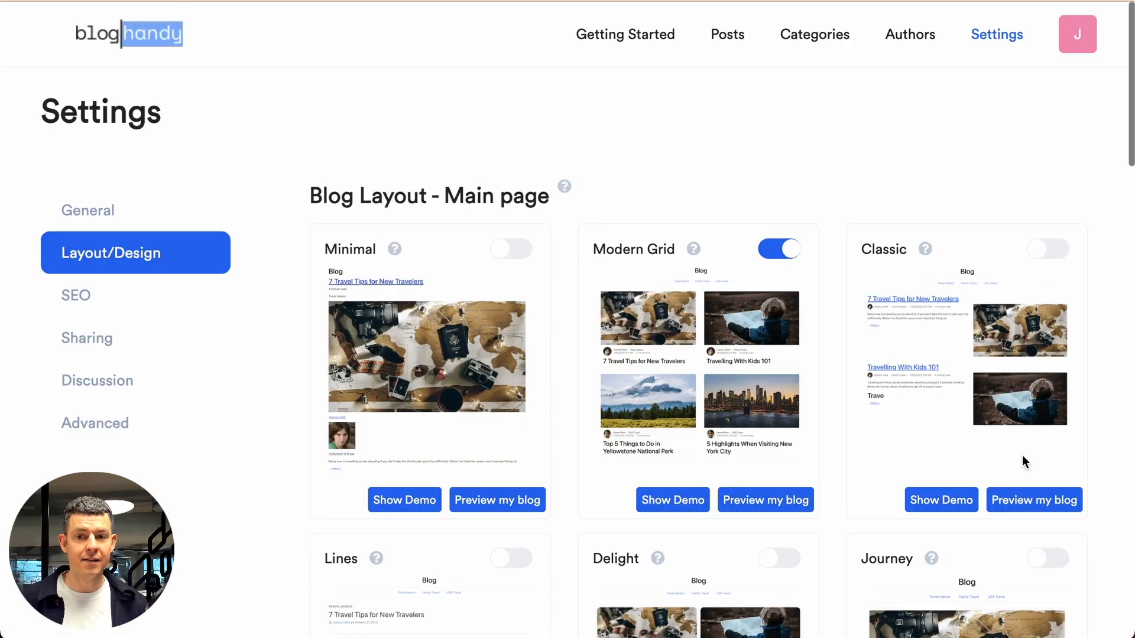
scroll(1024, 461, "down", 2)
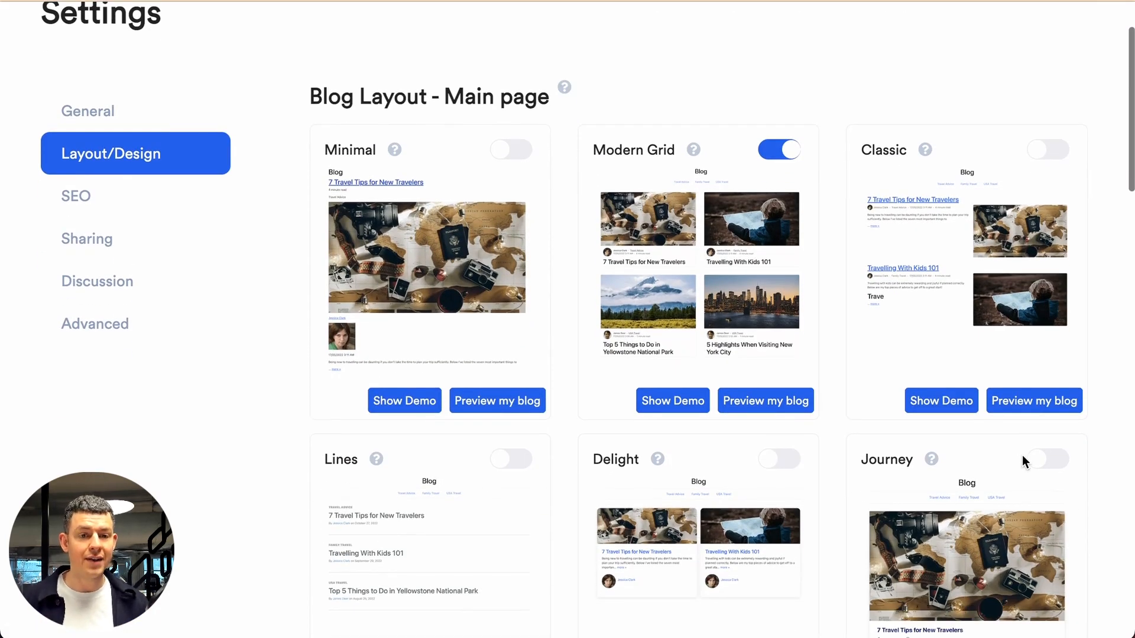
scroll(1024, 461, "down", 1)
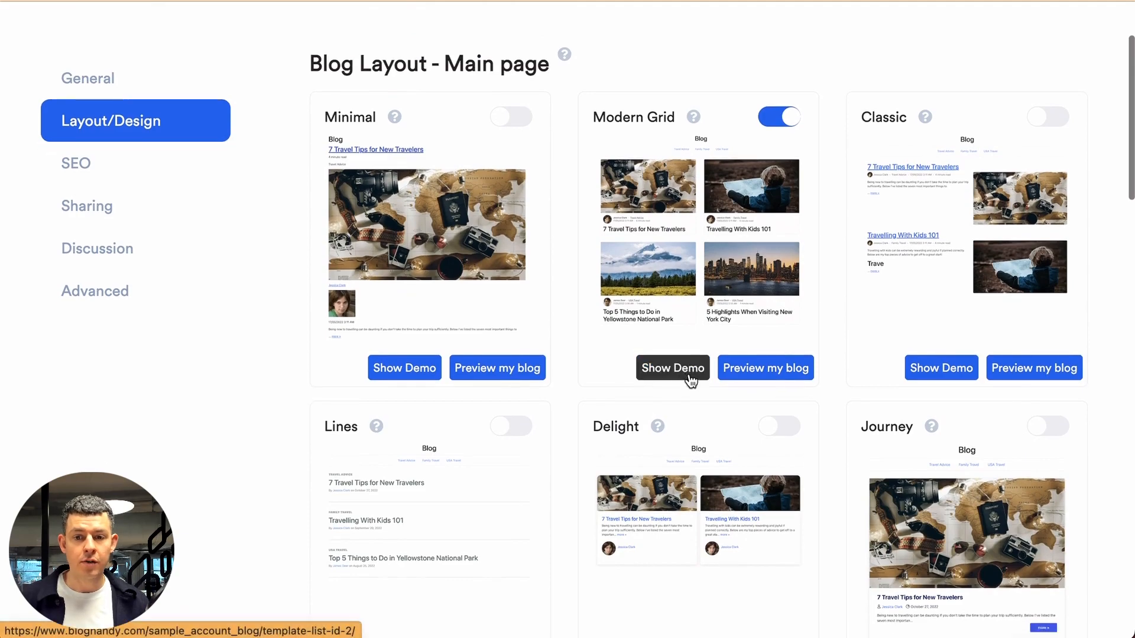
scroll(690, 381, "down", 3)
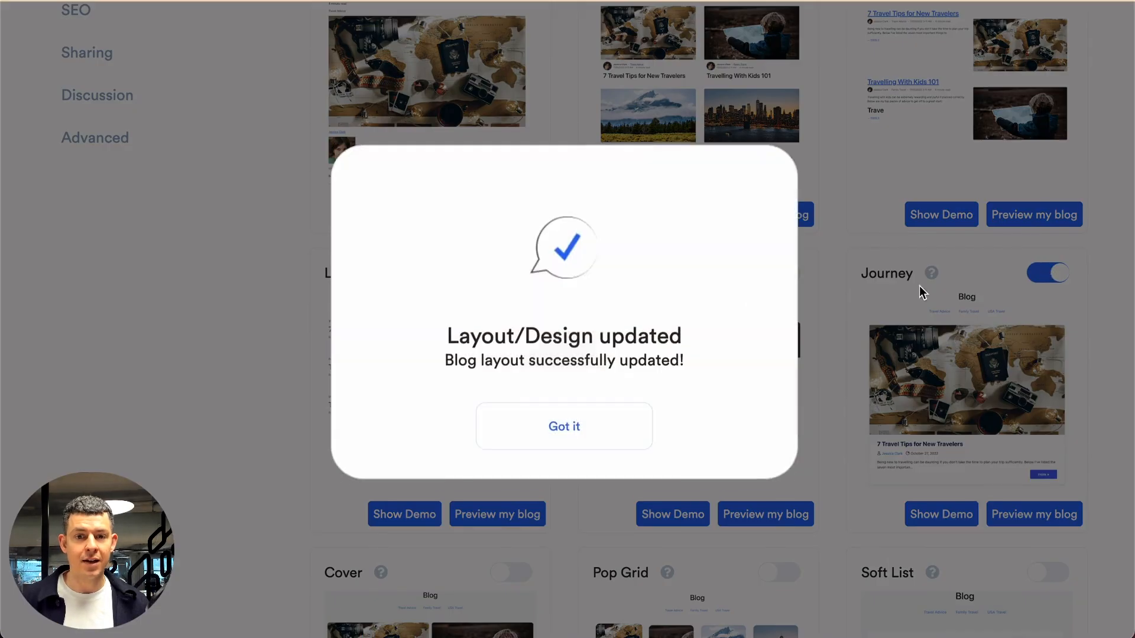
left_click(587, 432)
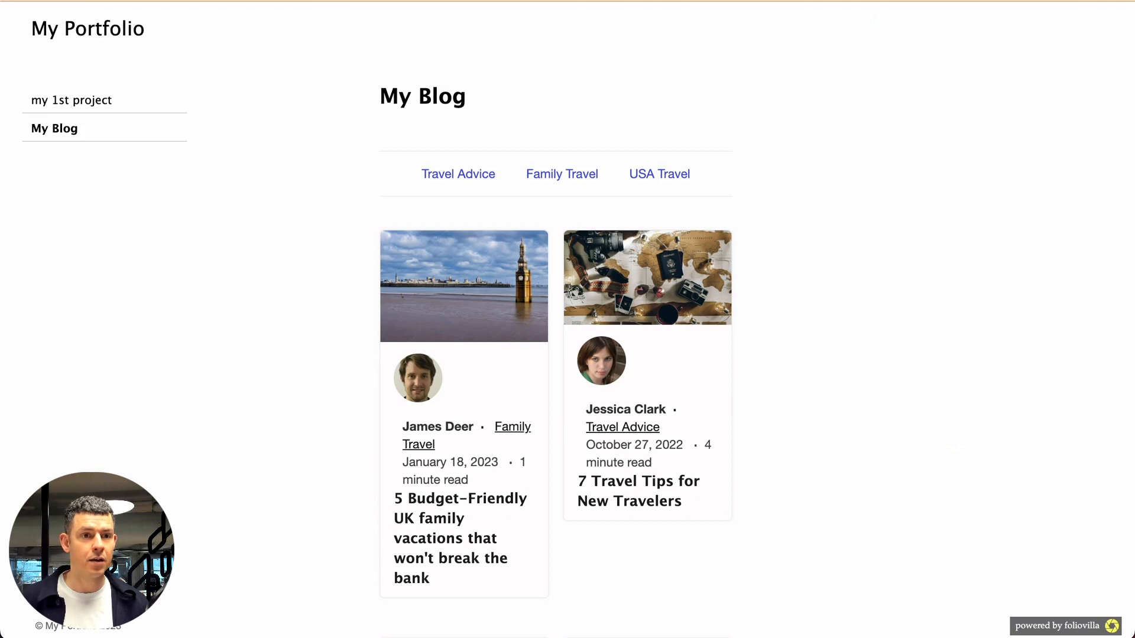
Step: Reload the published My Blog page and look over its posts in the Journey layout
key("super+r")
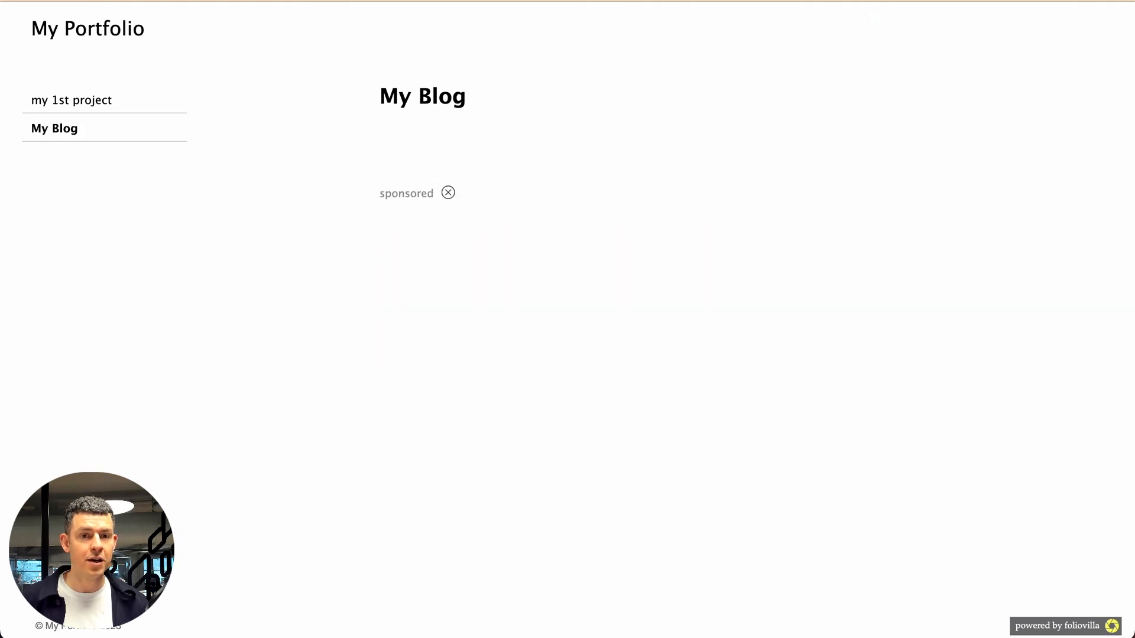
scroll(527, 294, "down", 4)
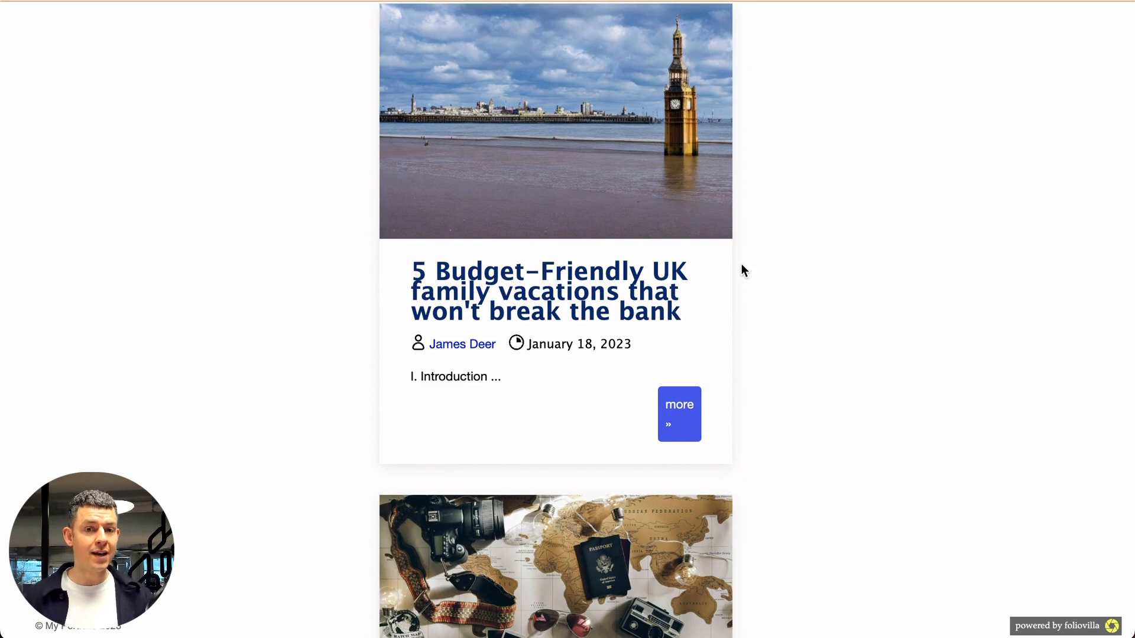
scroll(742, 266, "up", 4)
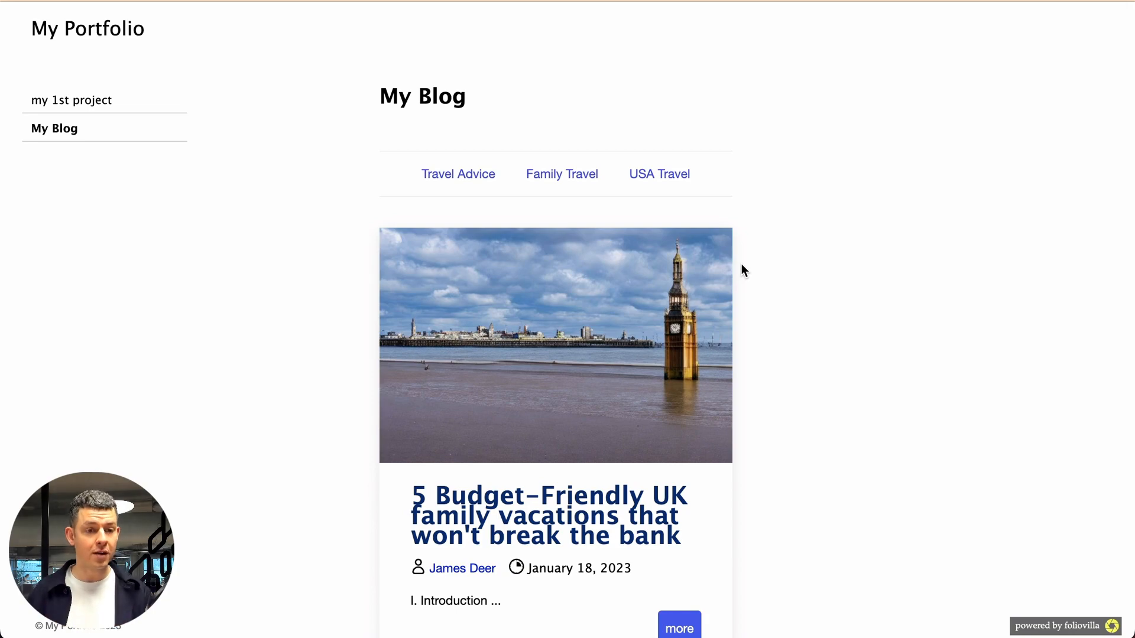
Step: Look through BlogHandy's Layout/Design settings down to Custom CSS and switch the main page layout to Lines
left_click(236, 1)
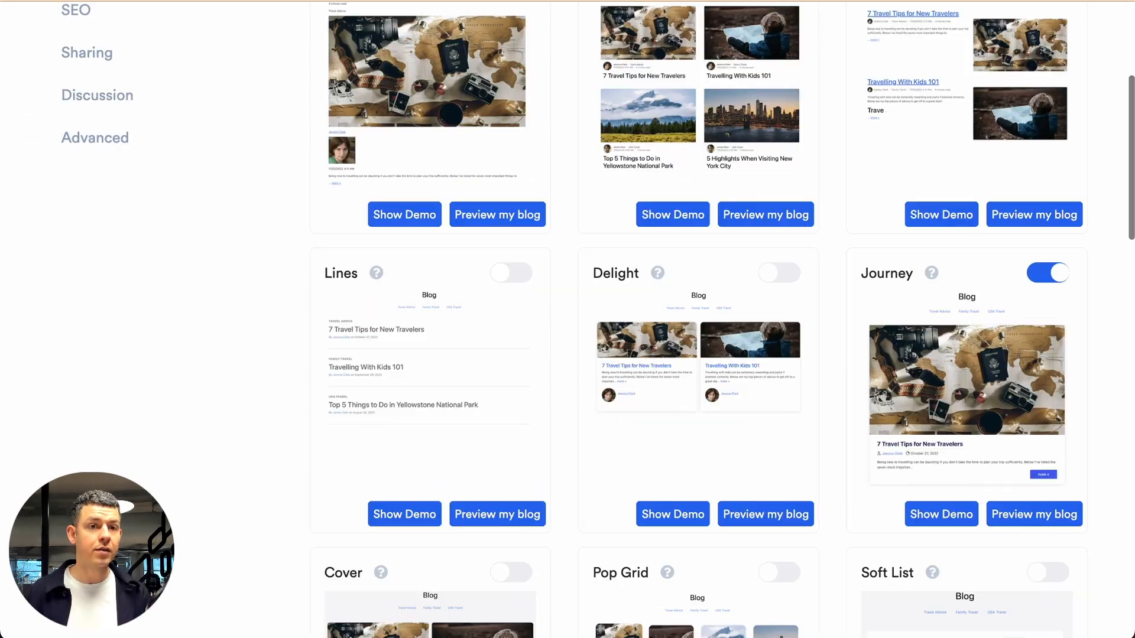
scroll(505, 354, "down", 20)
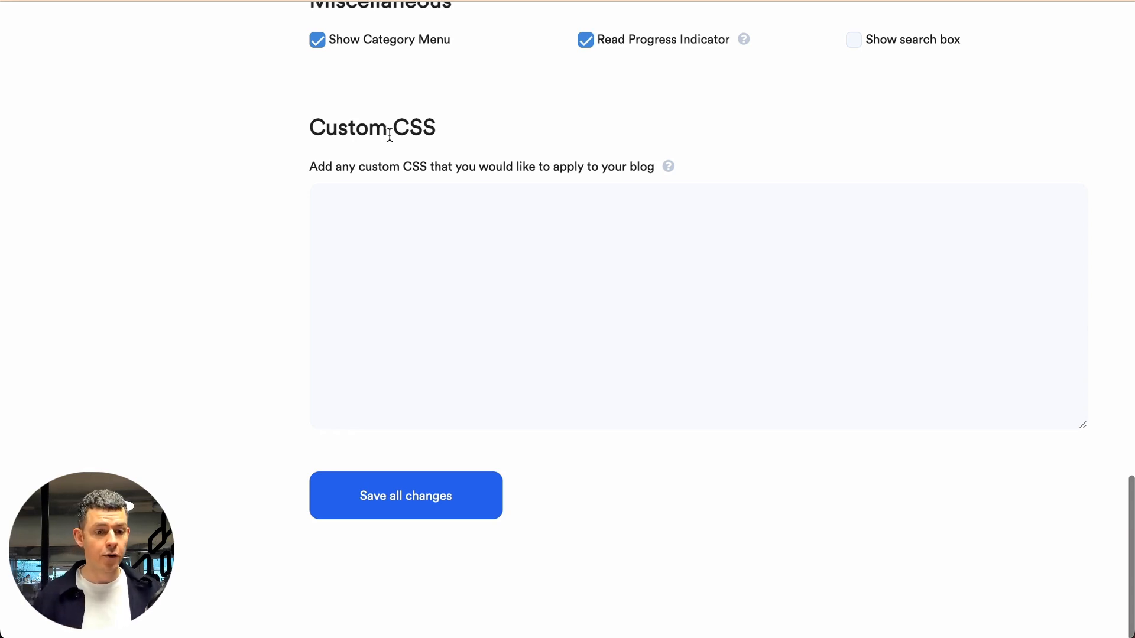
scroll(390, 135, "up", 15)
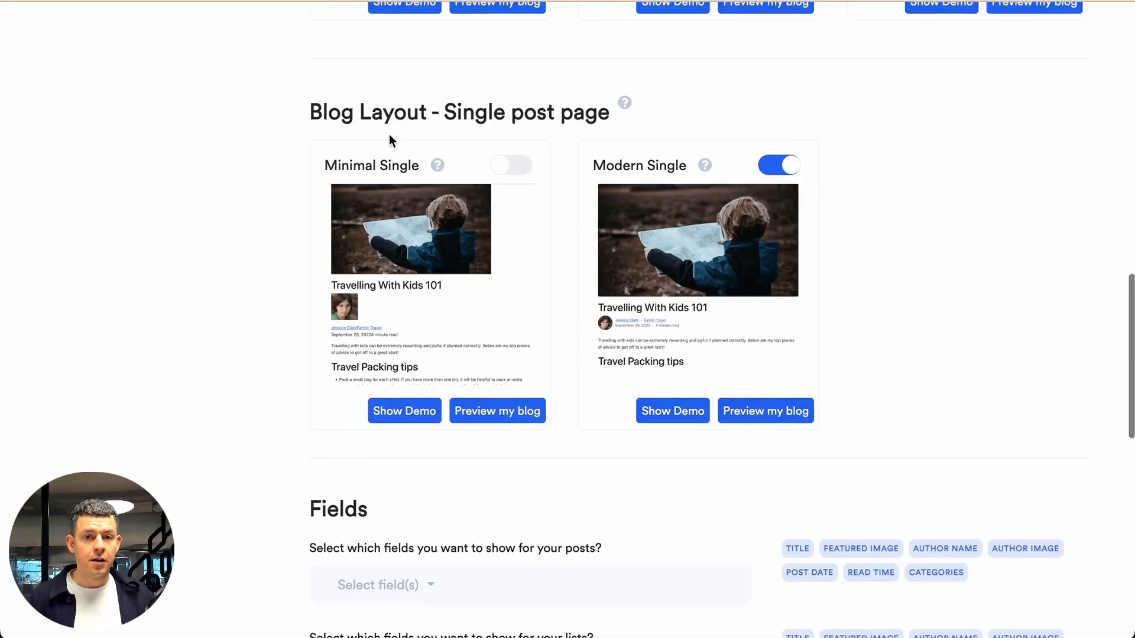
scroll(389, 139, "up", 8)
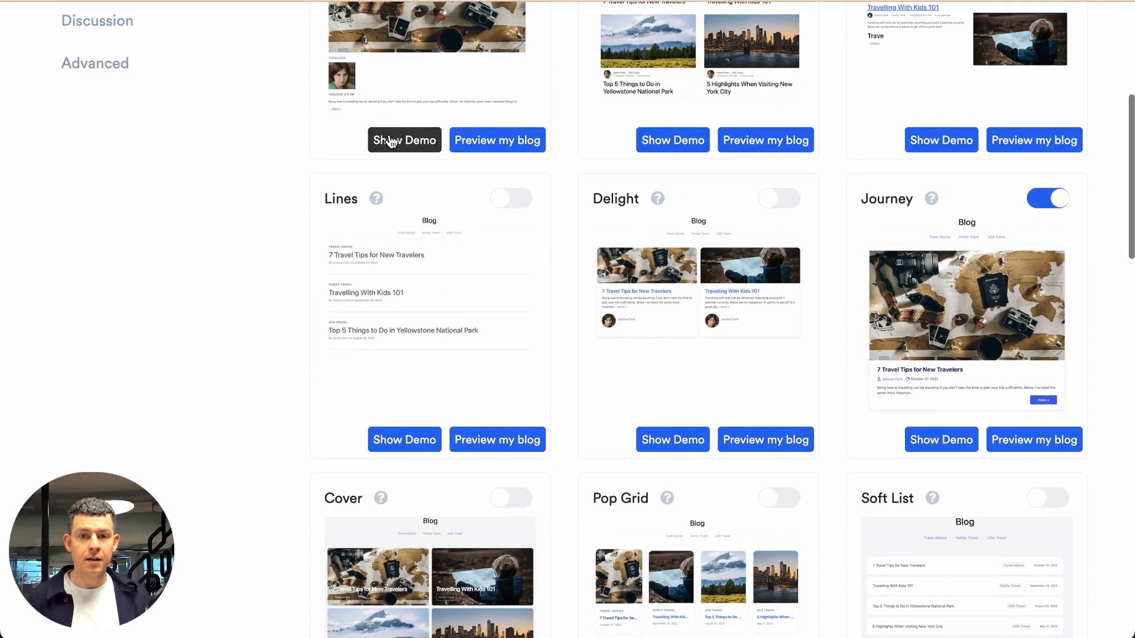
scroll(389, 140, "down", 3)
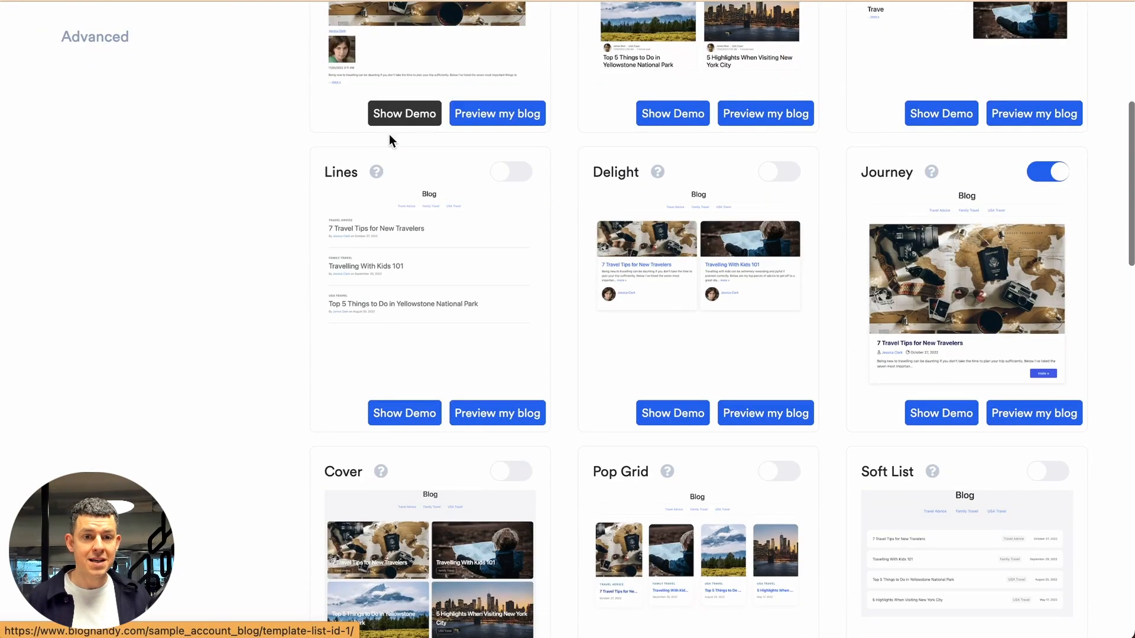
left_click(506, 176)
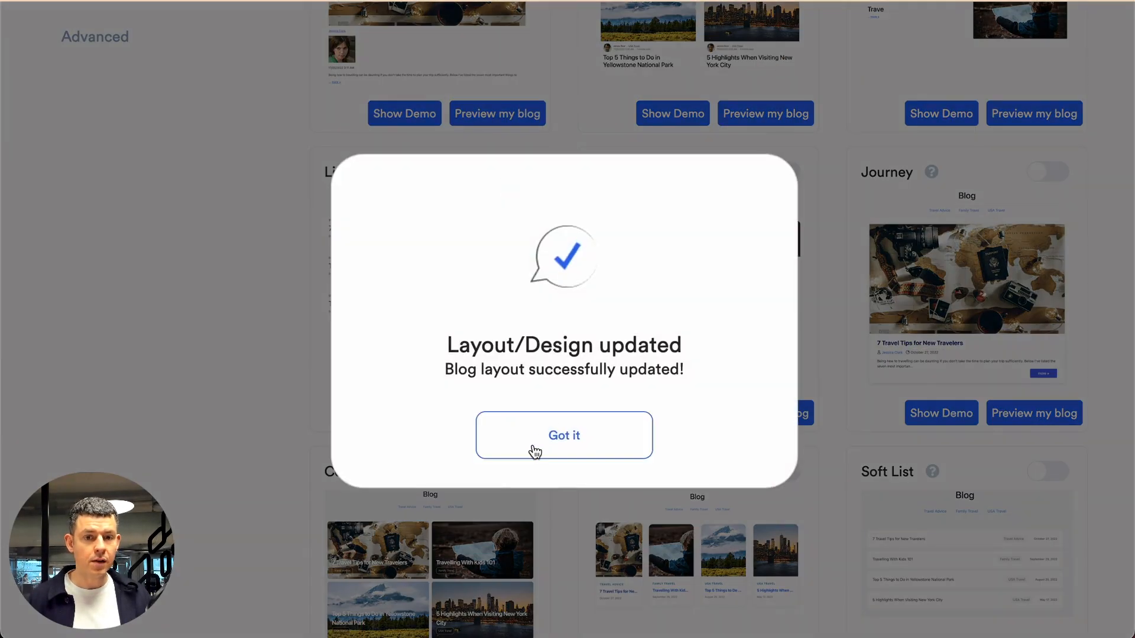
left_click(535, 454)
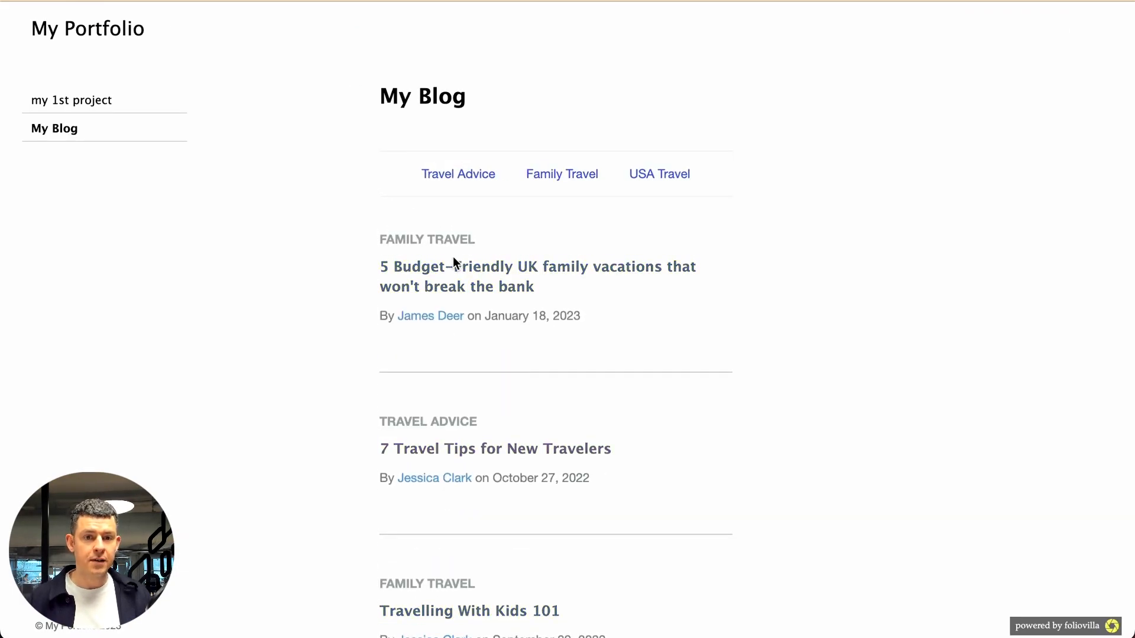
Step: Look through the post list on the published My Blog page in the Lines layout
scroll(453, 256, "down", 3)
scroll(453, 256, "down", 10)
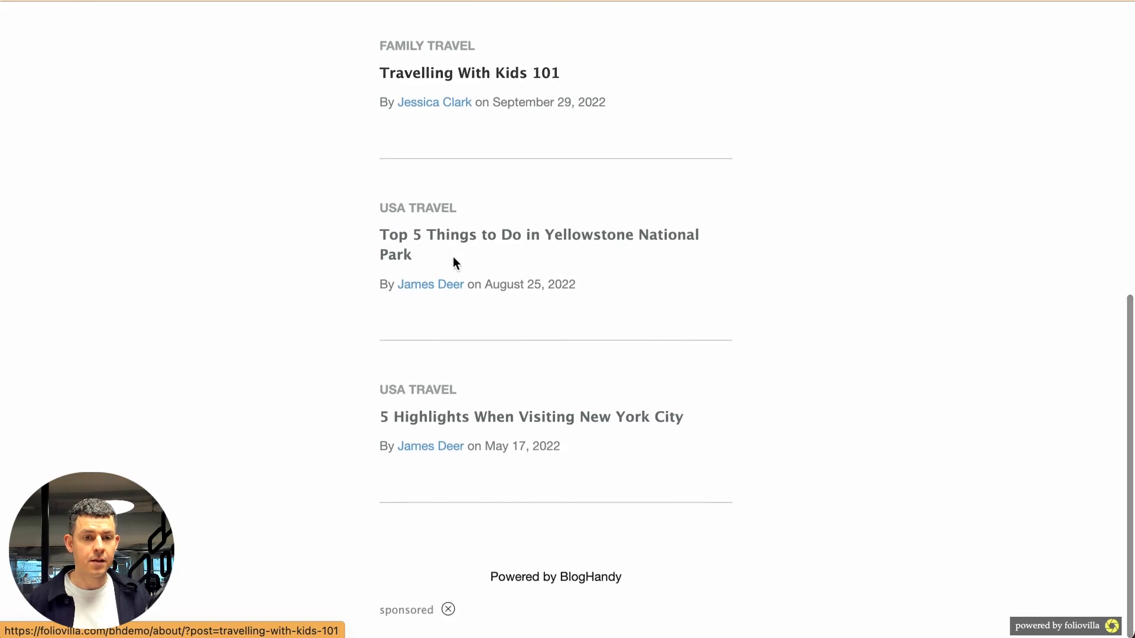
scroll(453, 256, "up", 12)
scroll(454, 260, "down", 1)
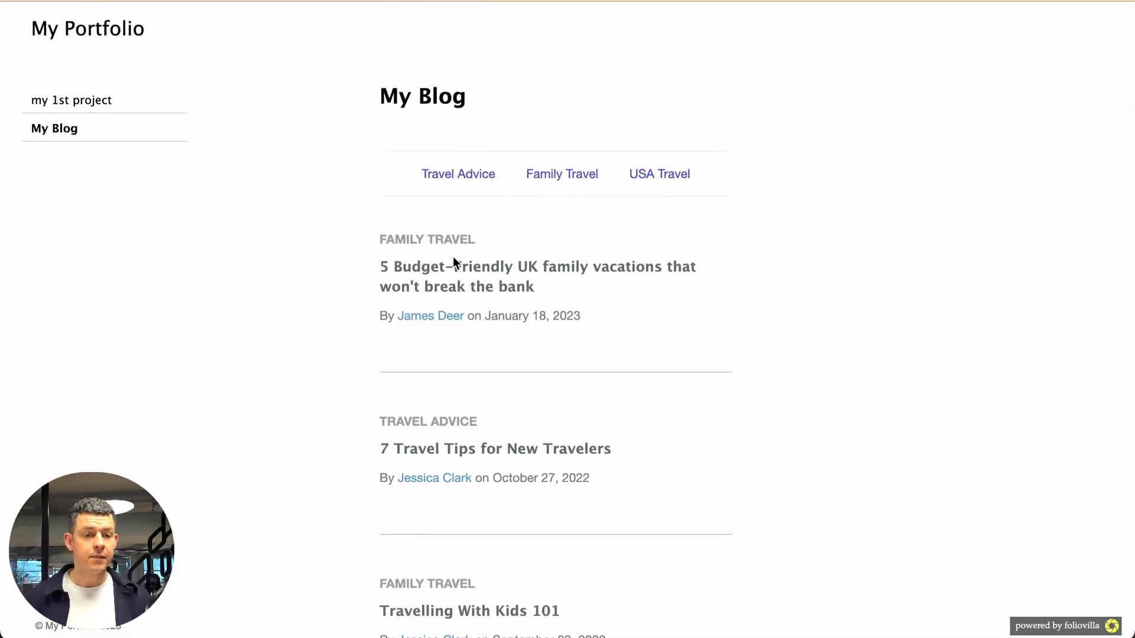